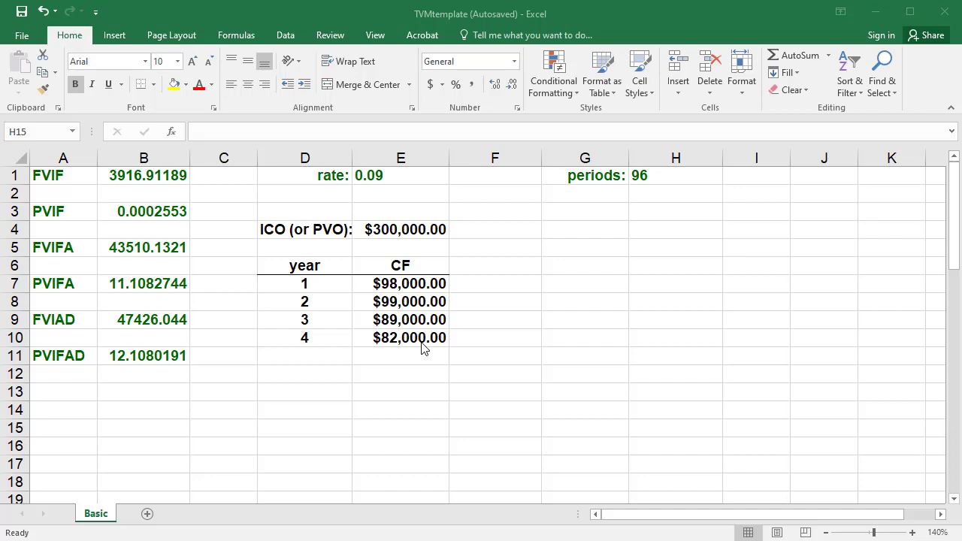
Add 'PVIF' and 'PV' headers in F6 and G6 with a bottom border.
click(498, 264)
text(PVIF)
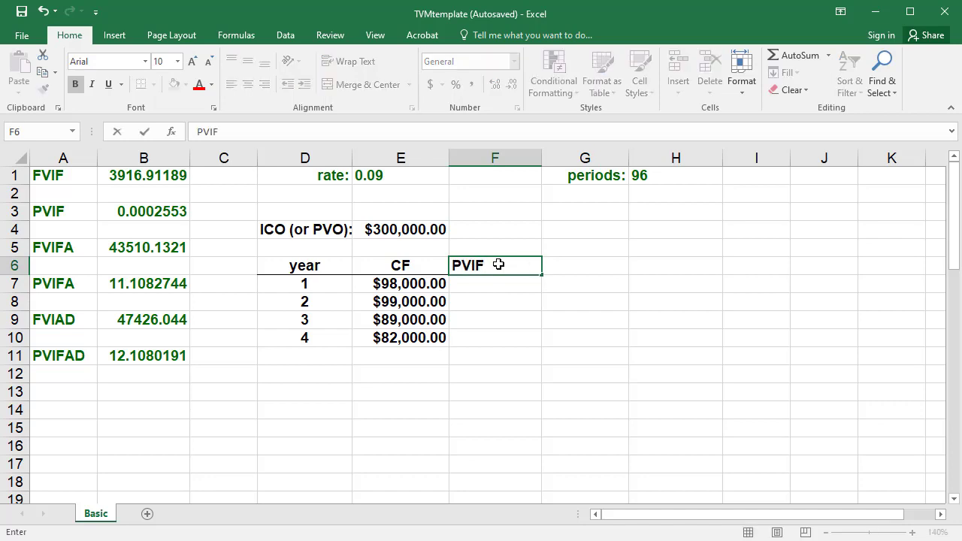
key(Tab)
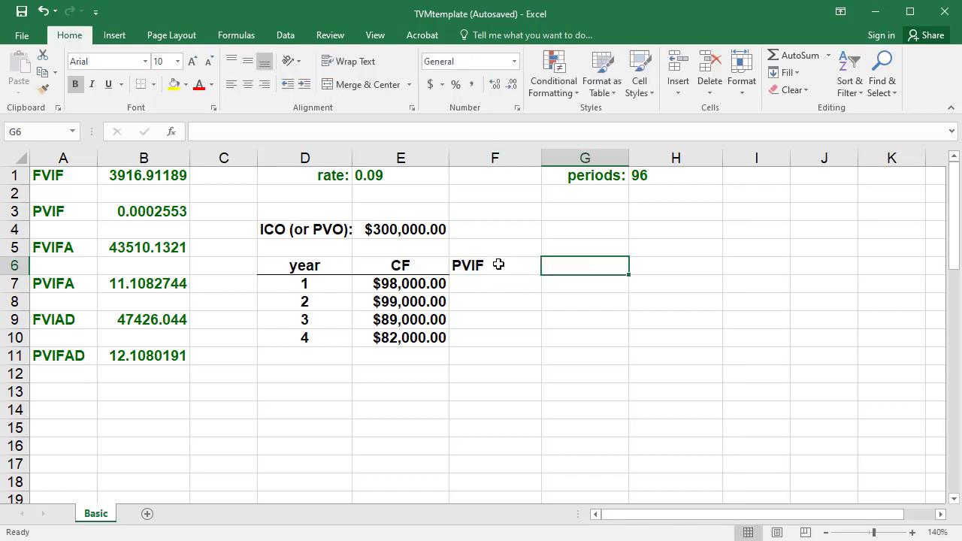
text(PV)
key(Return)
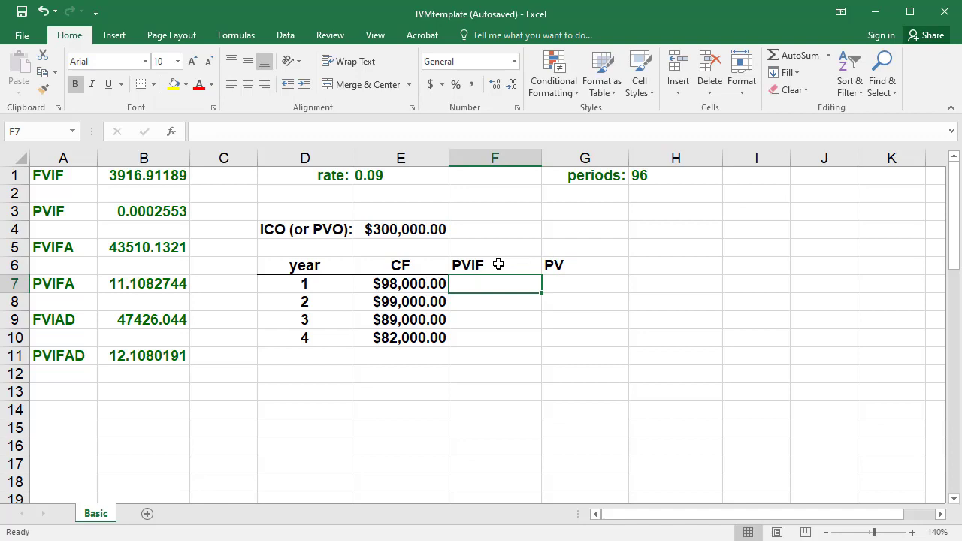
drag(498, 264, 563, 265)
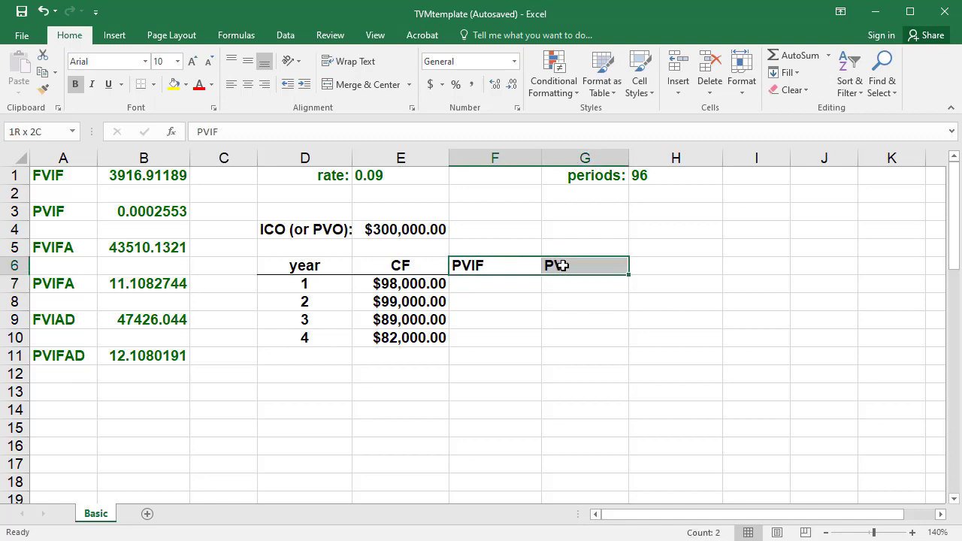
click(143, 85)
click(489, 284)
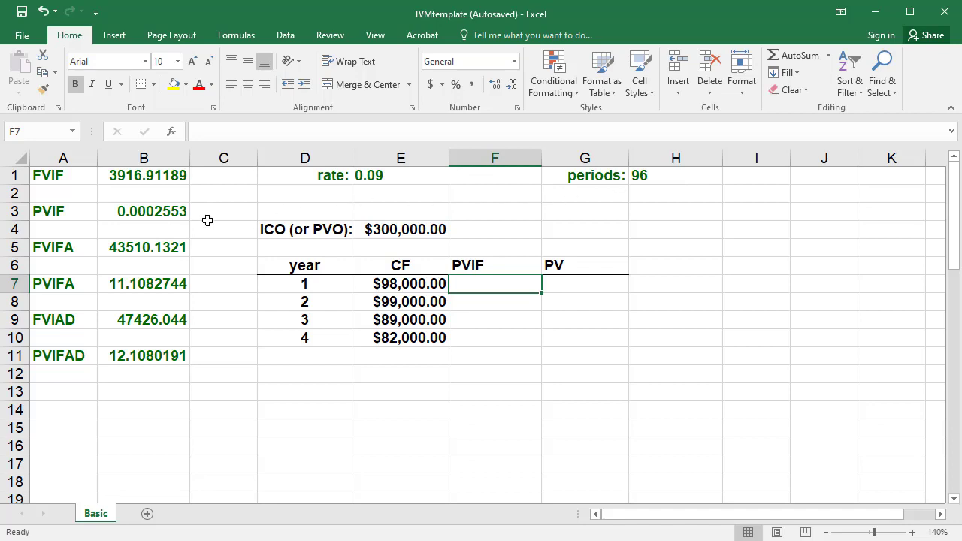
Copy the PVIF formula from B3 into F7.
double_click(158, 211)
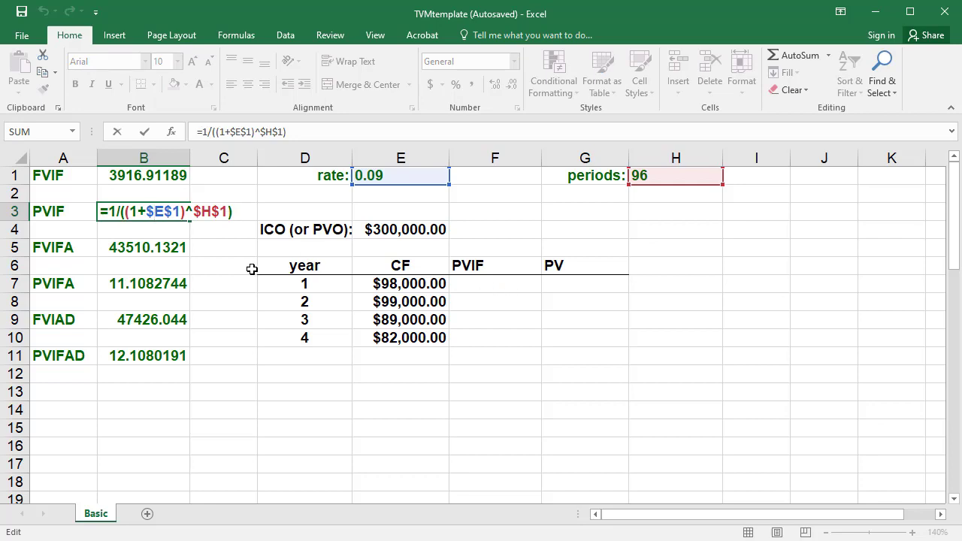
key(Return)
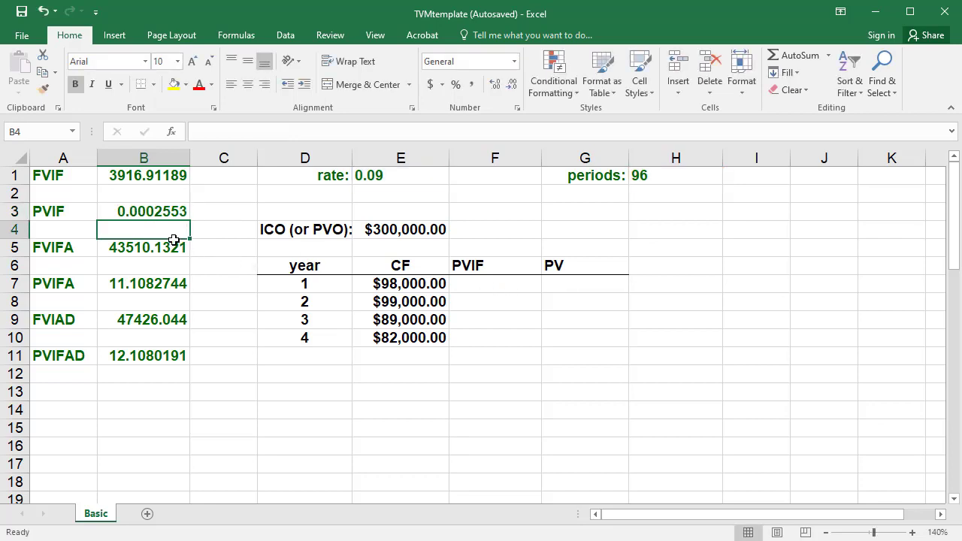
click(166, 211)
right_click(166, 211)
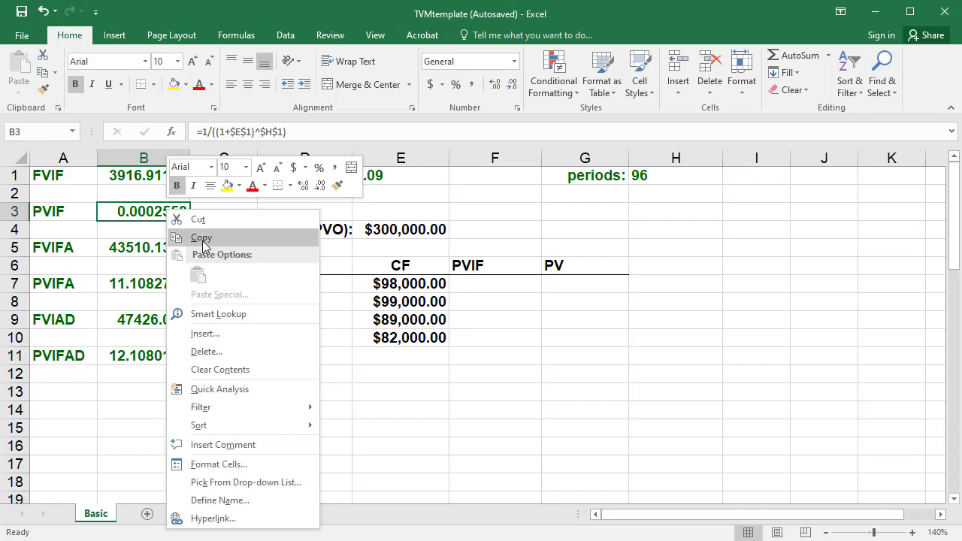
click(201, 239)
click(502, 288)
right_click(501, 288)
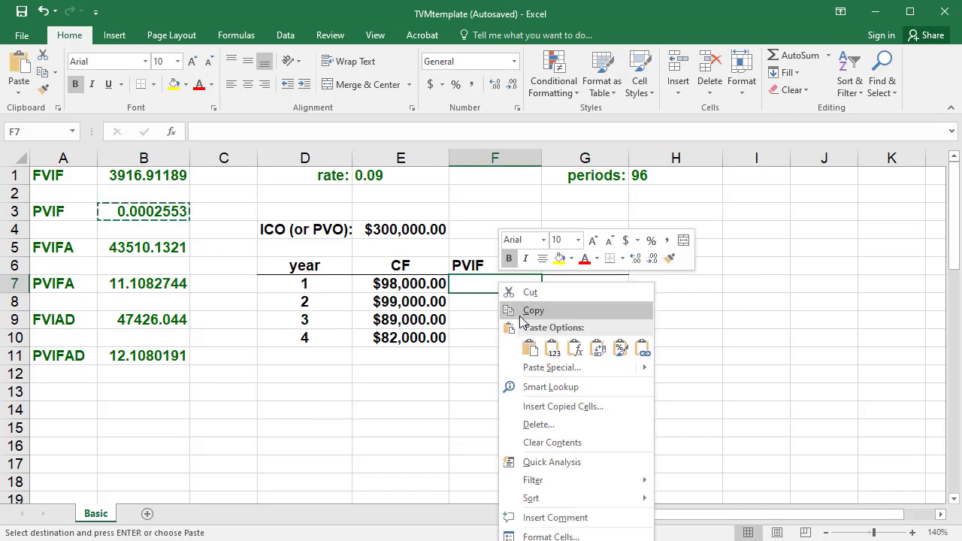
click(531, 350)
Change F7's exponent from $H$1 to D7 and fill down to F10.
double_click(515, 284)
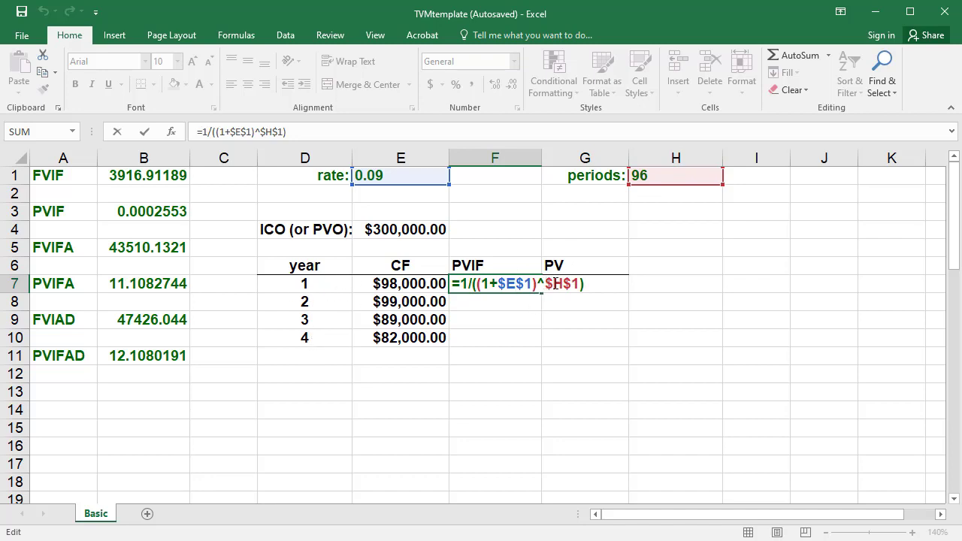
drag(545, 284, 582, 283)
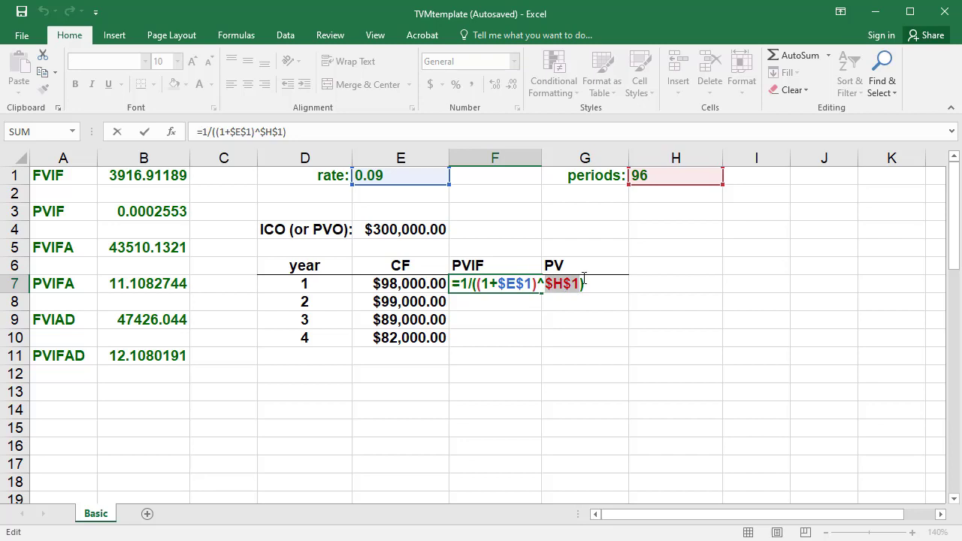
click(318, 285)
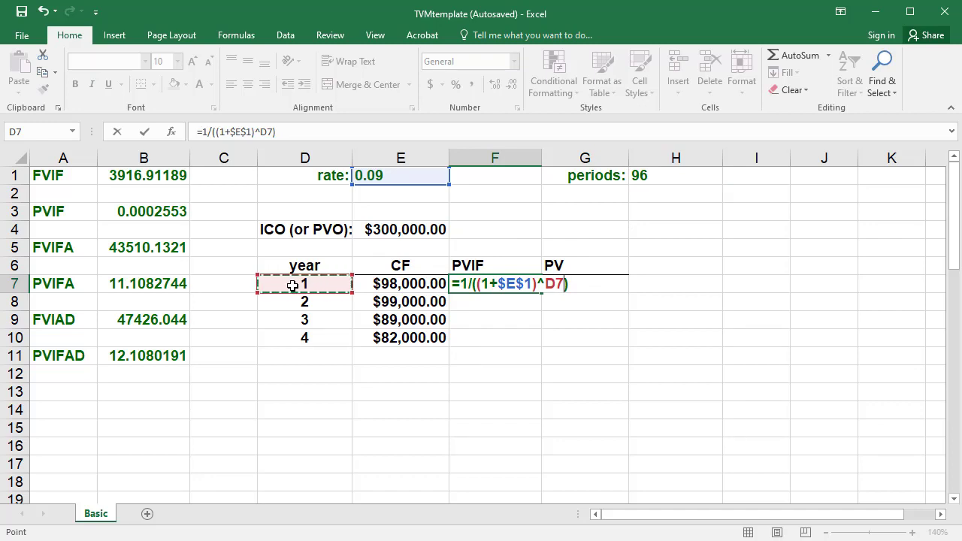
key(Return)
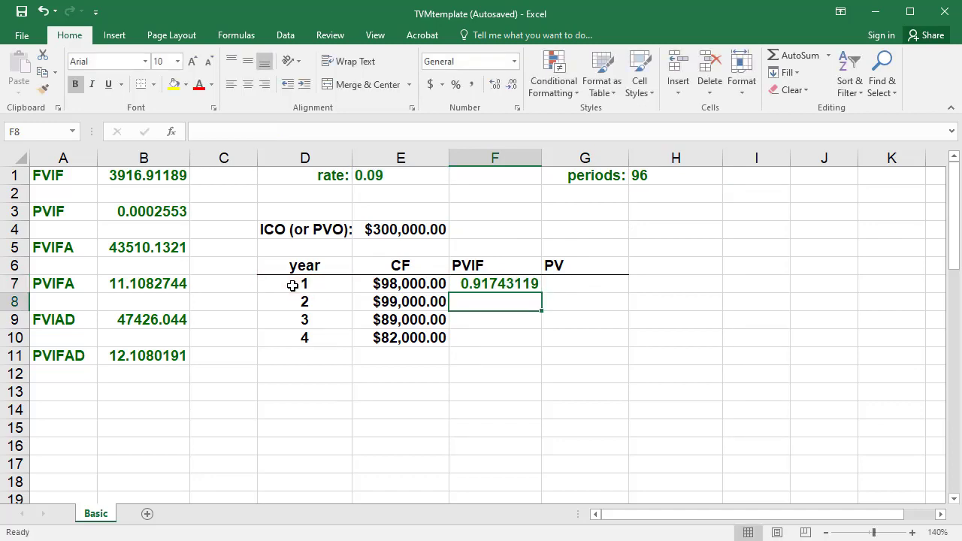
click(528, 283)
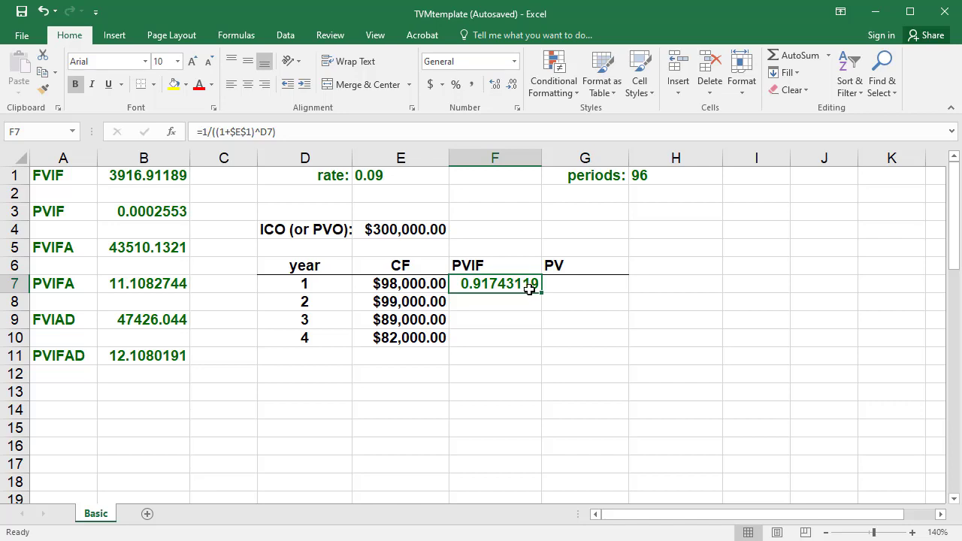
drag(542, 294, 538, 343)
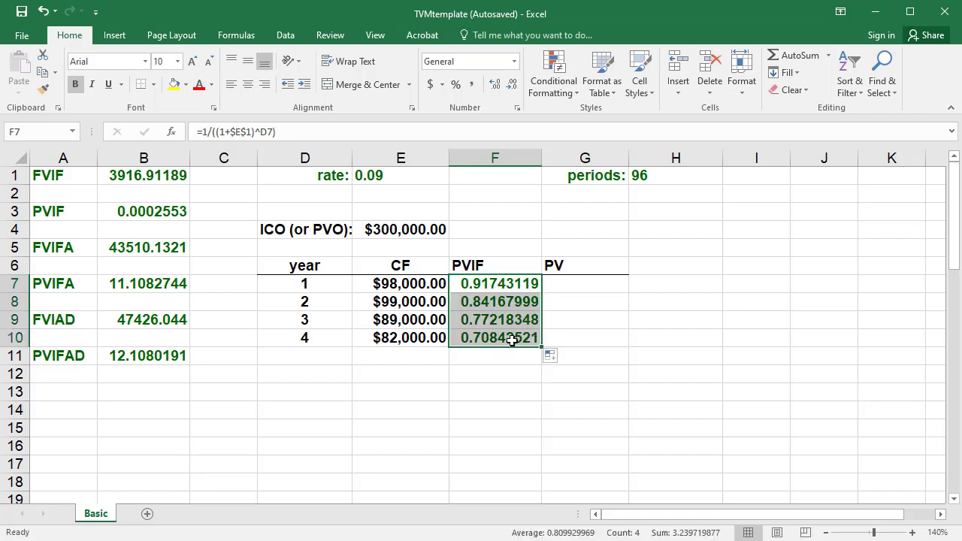
Enter =E7*F7 in G7 and fill it down through G10.
click(573, 284)
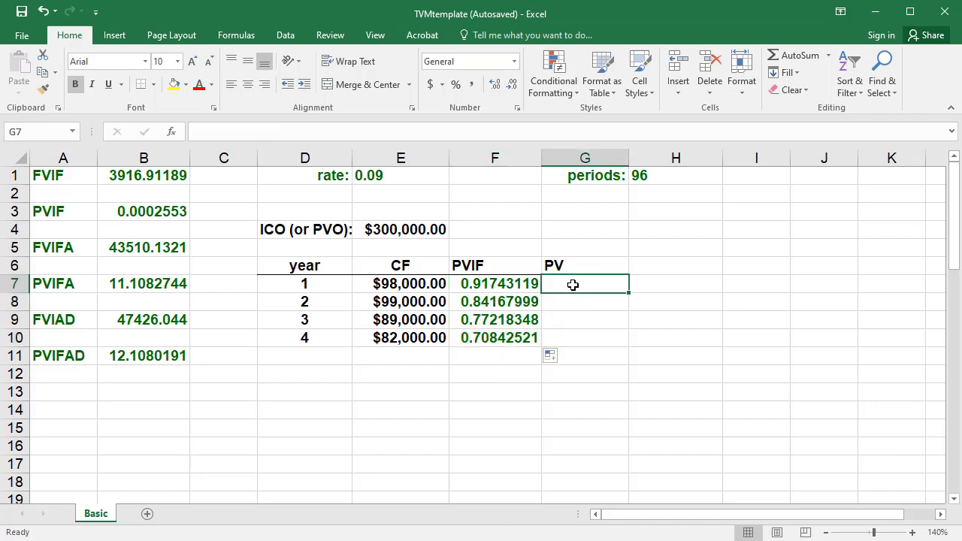
text(=)
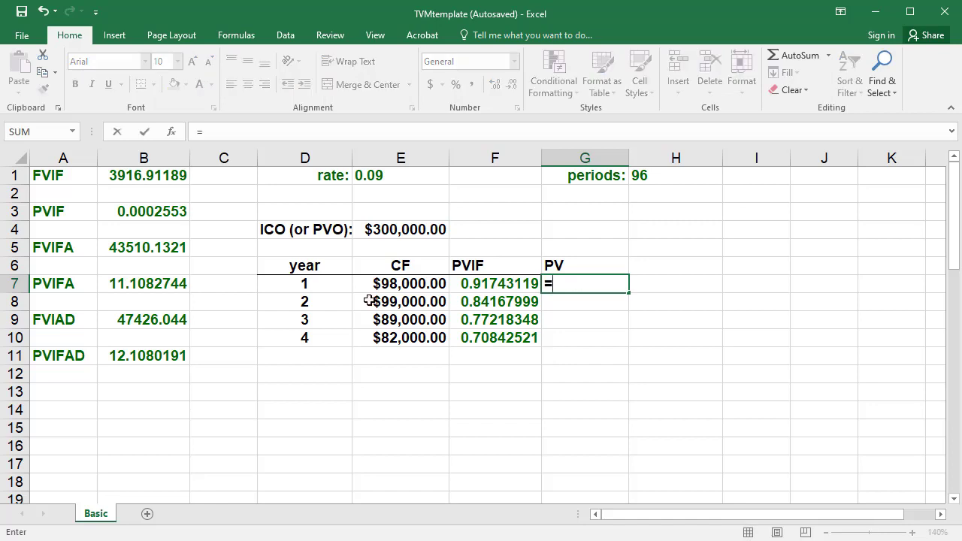
click(392, 285)
text(*)
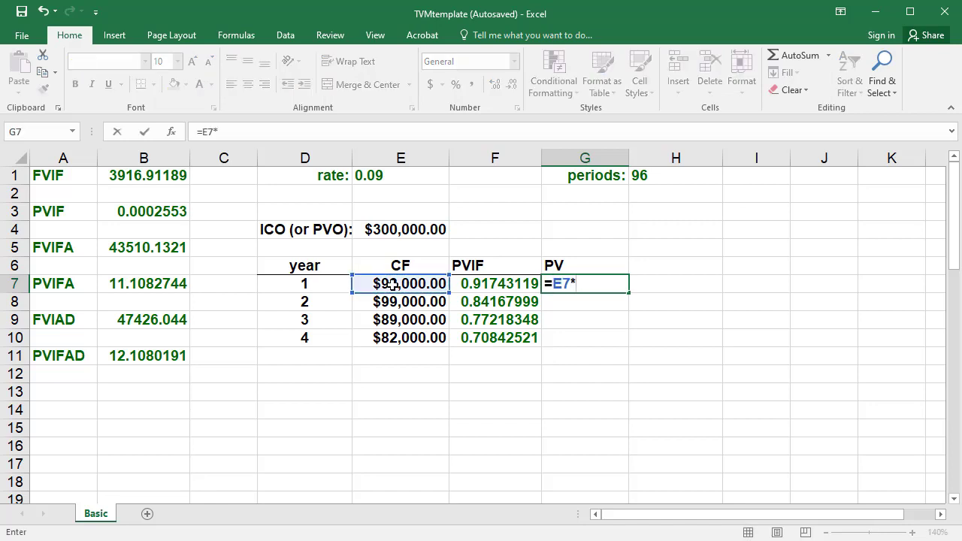
click(468, 282)
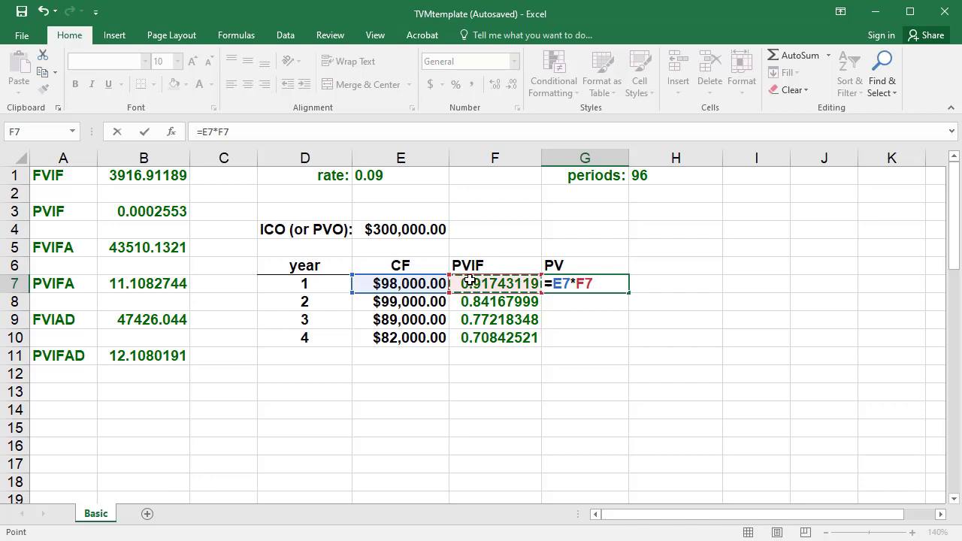
key(Return)
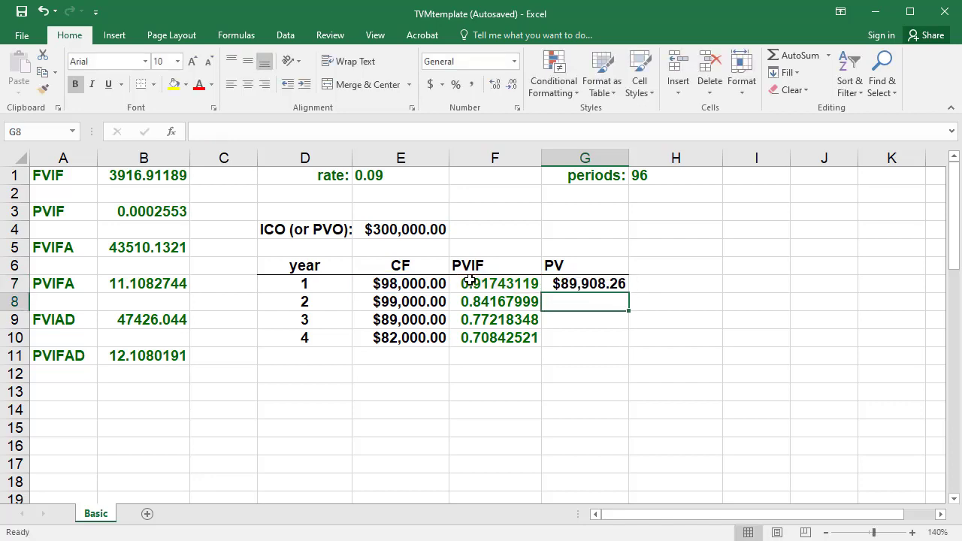
click(585, 284)
drag(627, 293, 613, 345)
AutoSum the PV column in G11, totalling $300,049.77.
click(599, 359)
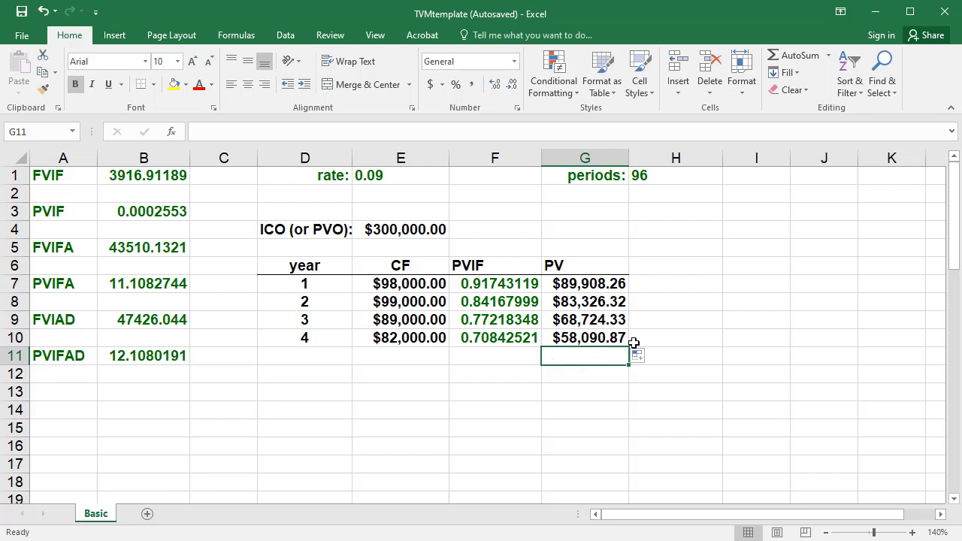
click(785, 56)
key(Return)
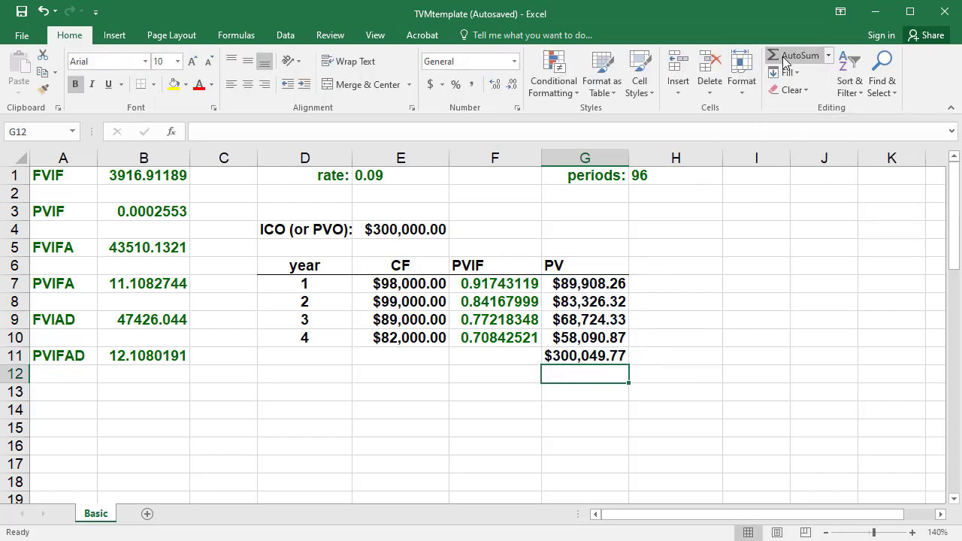
Add the labels 'PVI' in H11 and 'NPV' in H12.
click(649, 357)
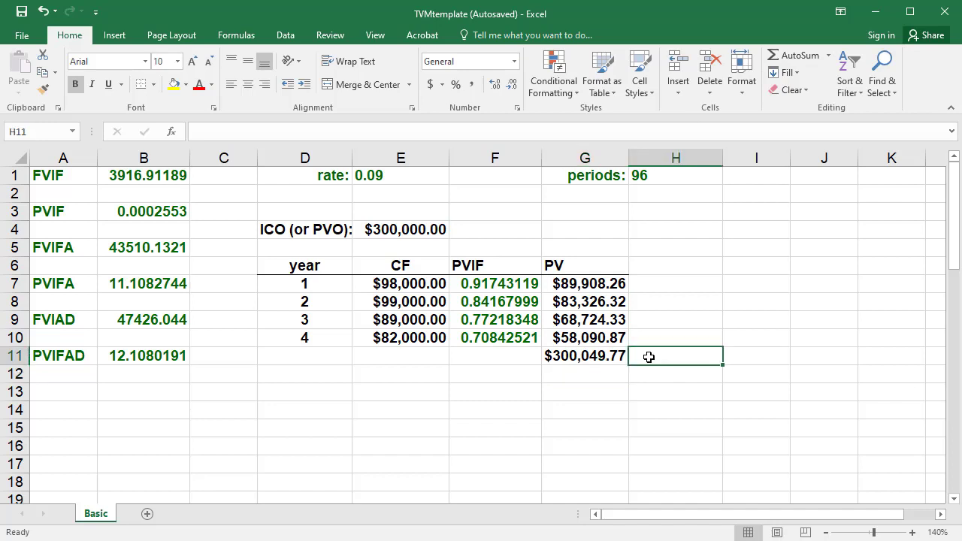
text(PVI)
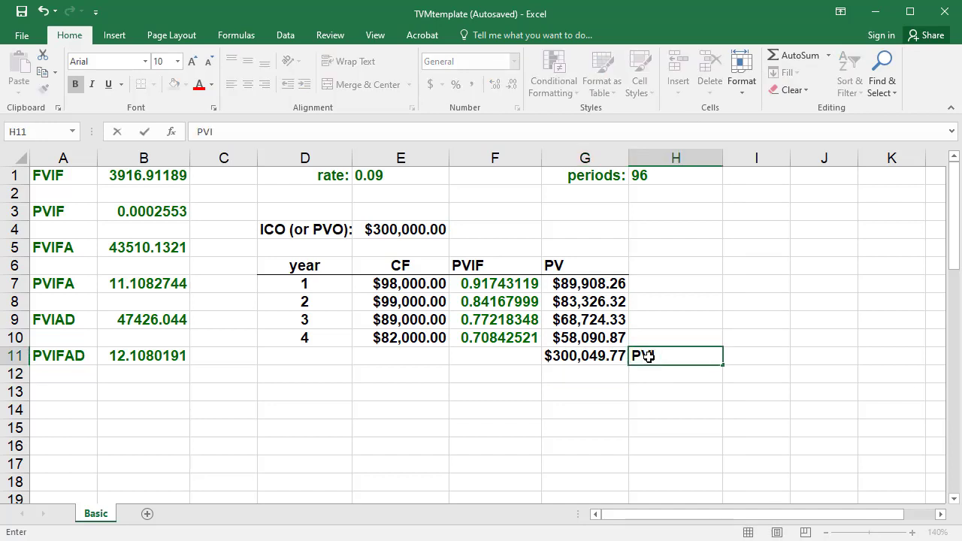
key(Return)
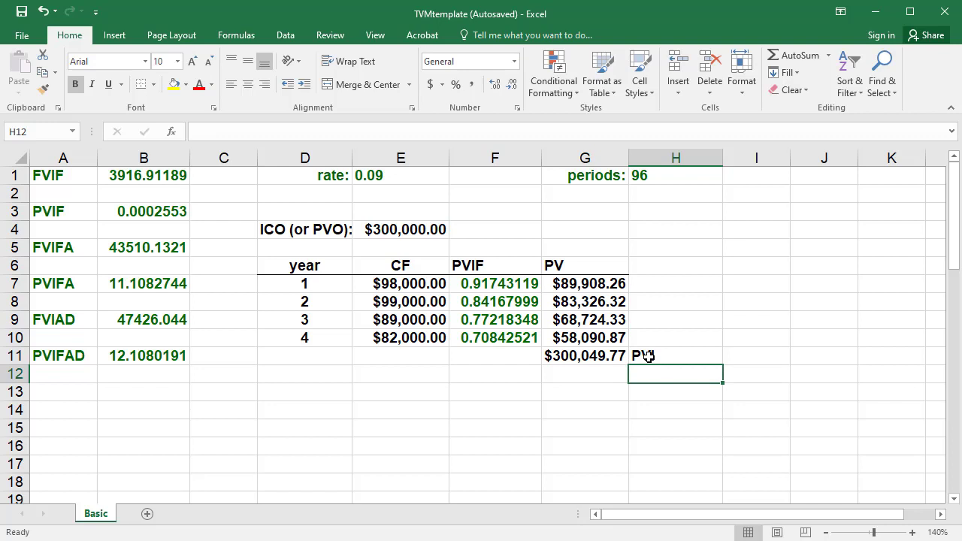
text(NPV)
key(Left)
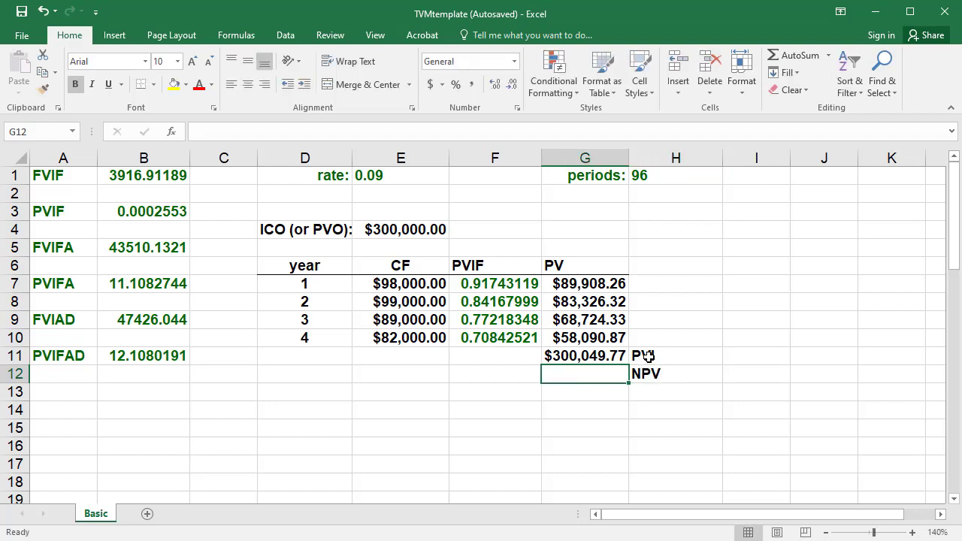
Enter =G11-E4 in G12, giving an NPV of $49.77.
text(=)
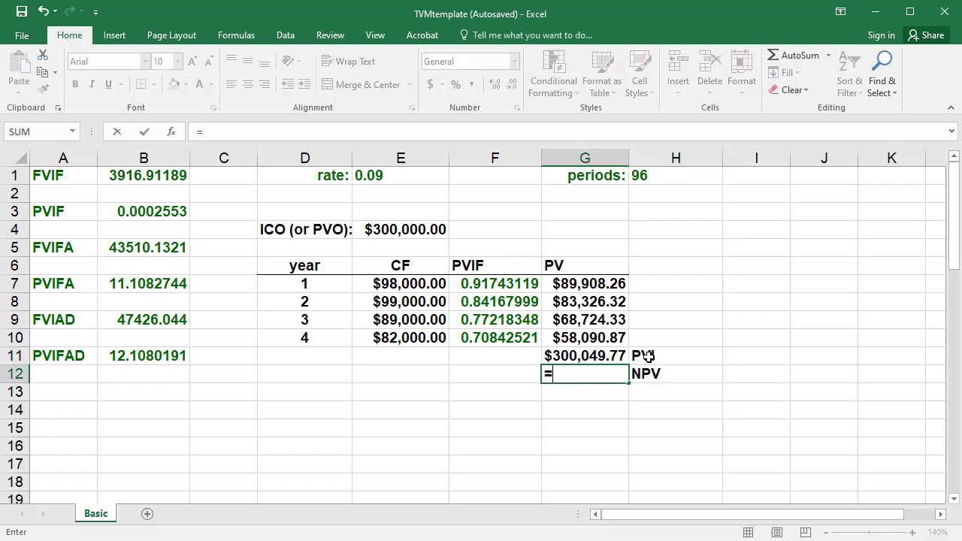
click(615, 356)
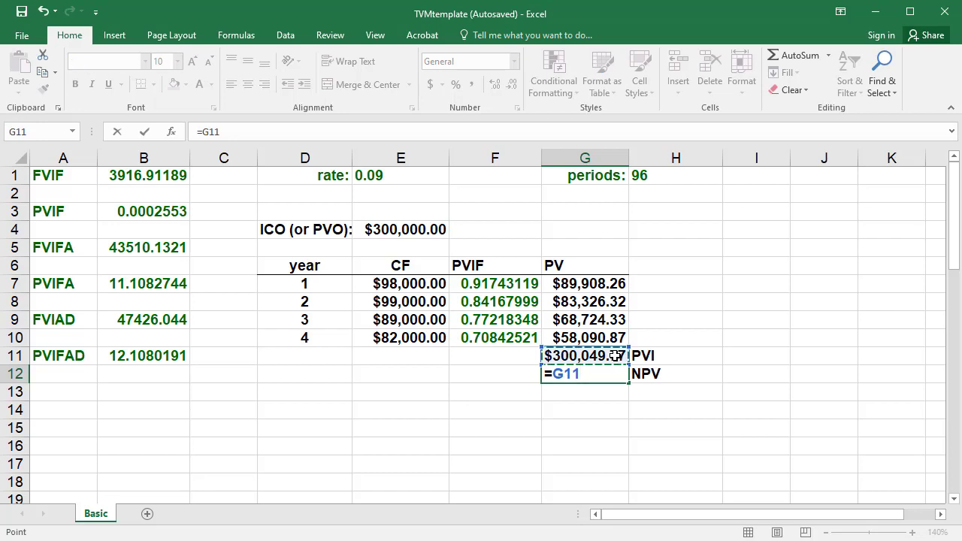
text(-)
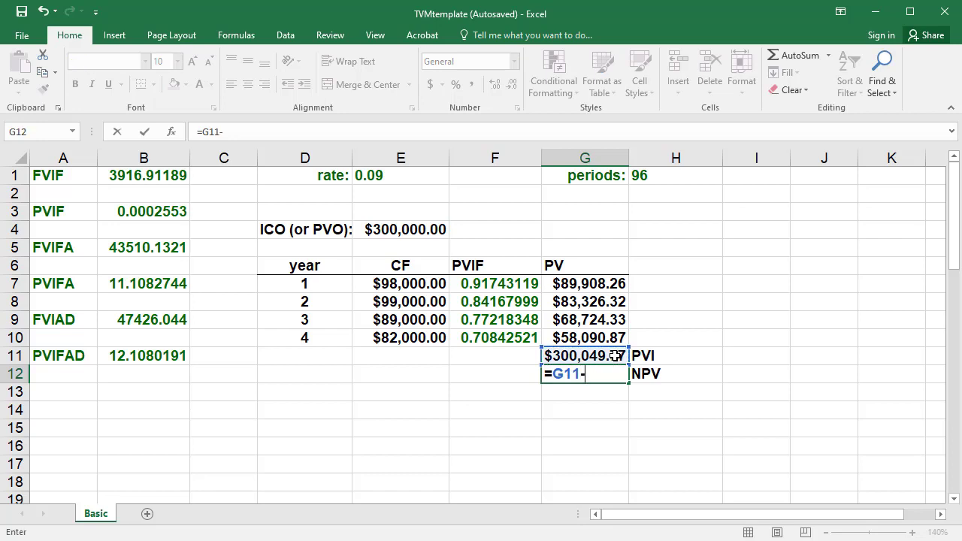
click(399, 230)
key(Return)
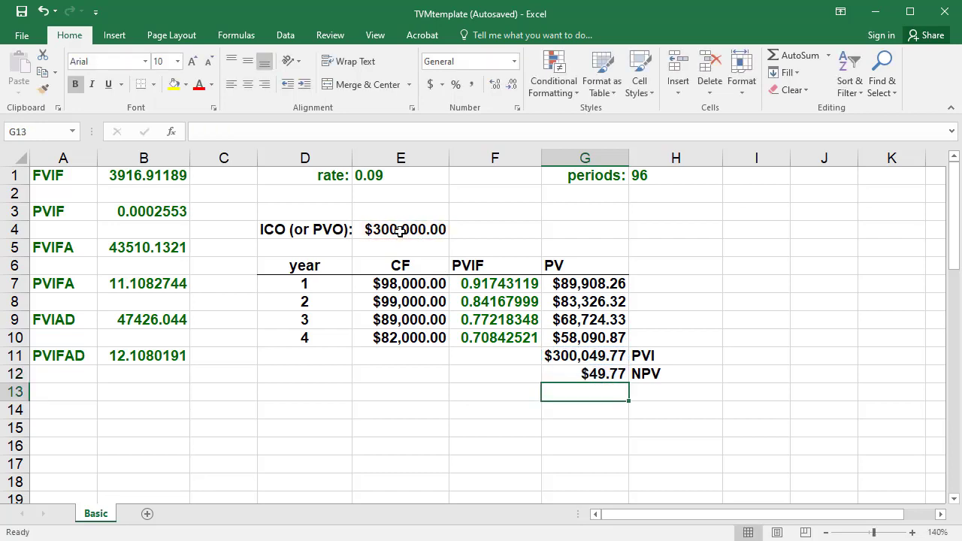
Label H13 'PI' and enter =G11/E4 in G13, giving 1.0001659.
click(653, 389)
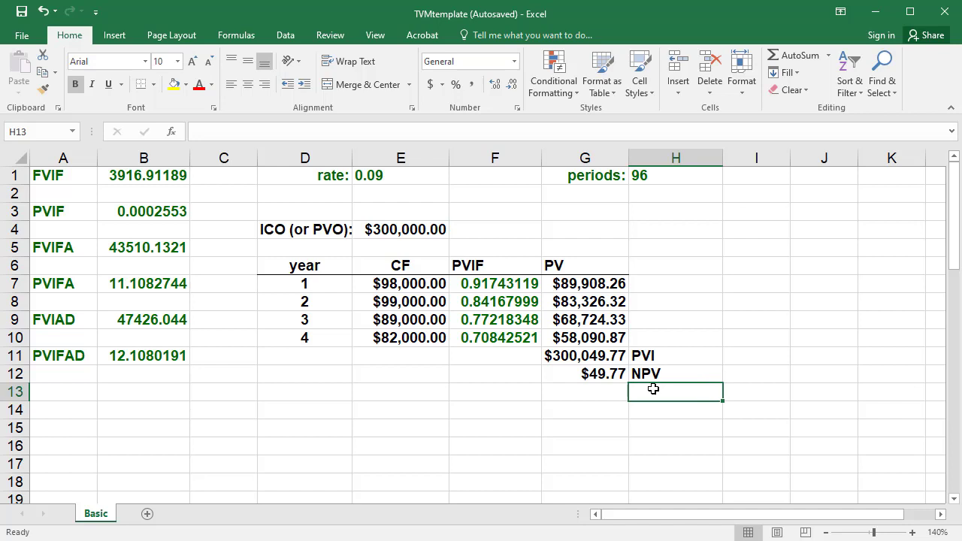
text(PI)
key(Left)
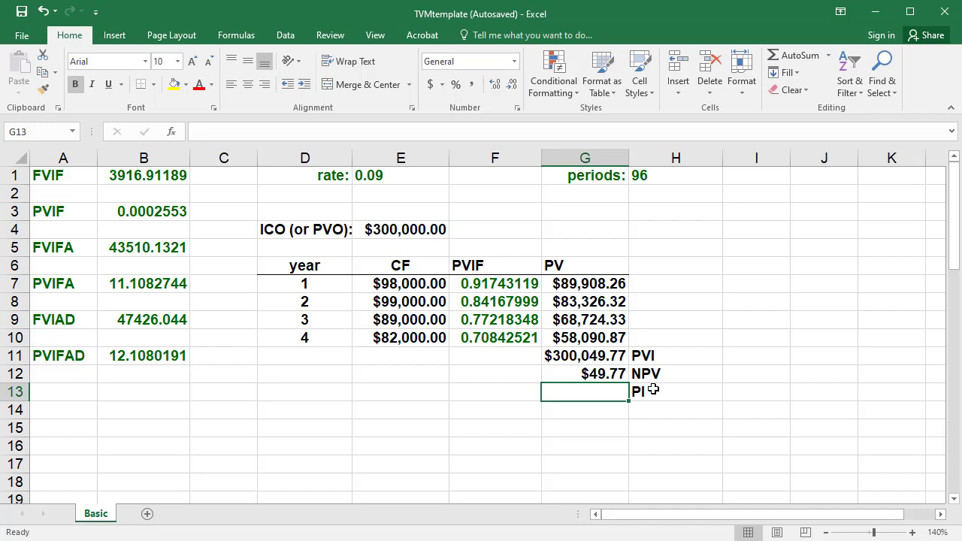
text(=)
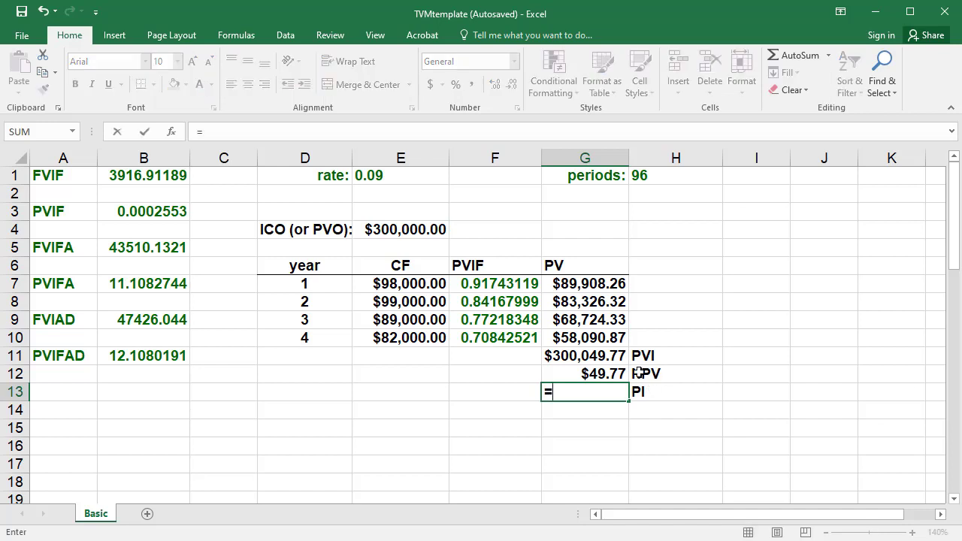
click(613, 359)
text(/)
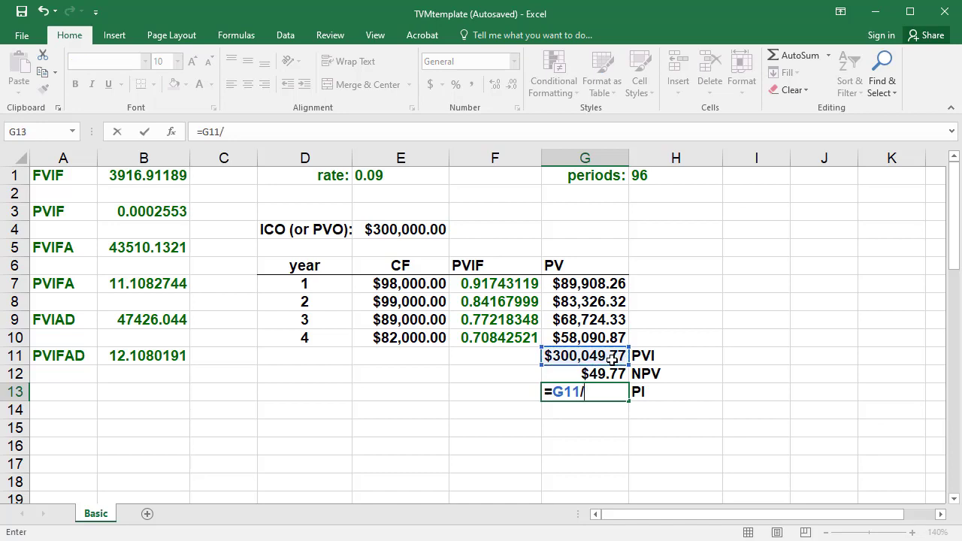
click(401, 228)
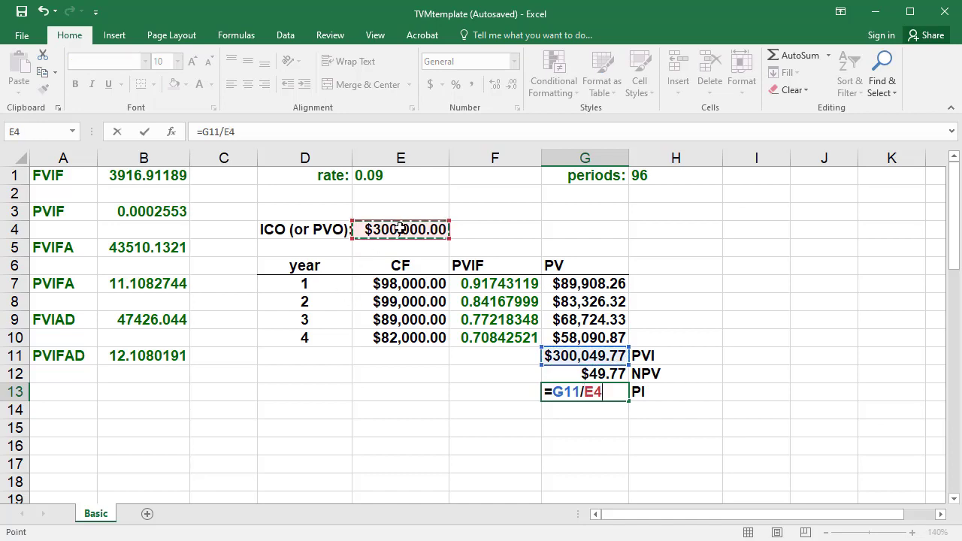
key(Return)
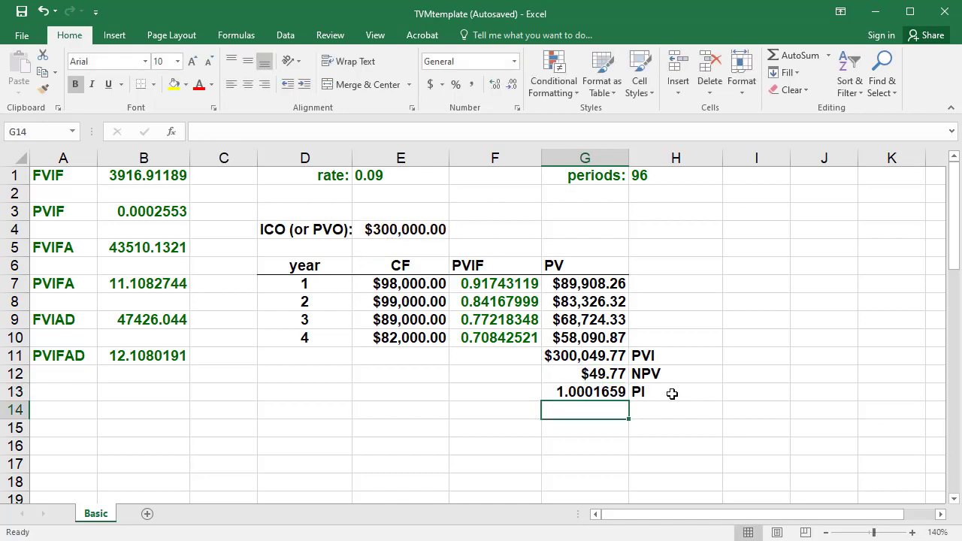
click(666, 269)
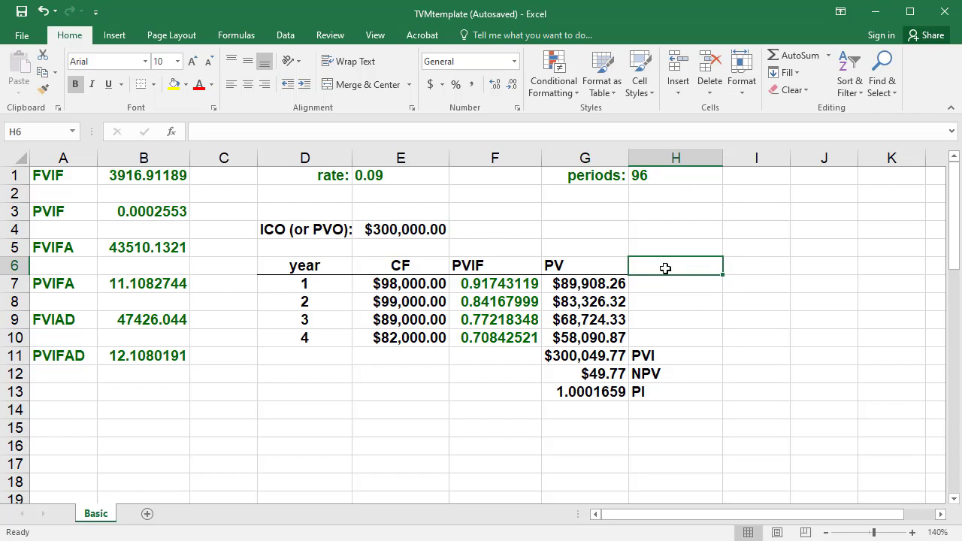
Add a 'CPVCF' heading in H6 and enter =-E4+G7 in H7 (-$210,091.74).
text(CPVCF)
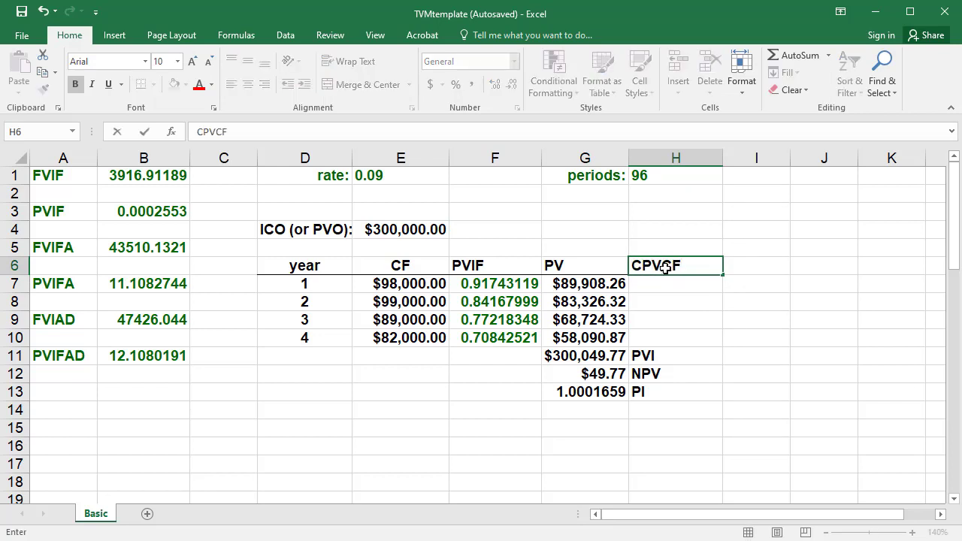
key(Tab)
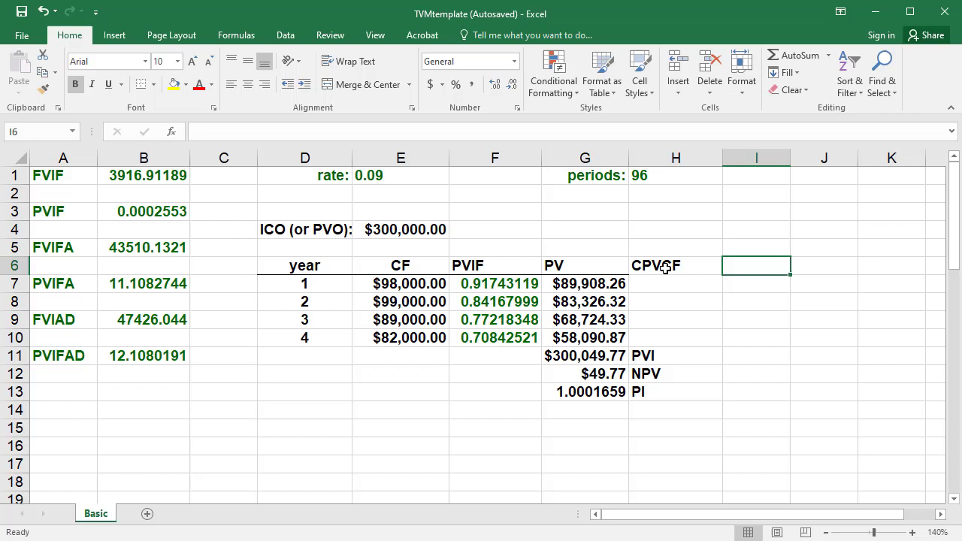
click(665, 269)
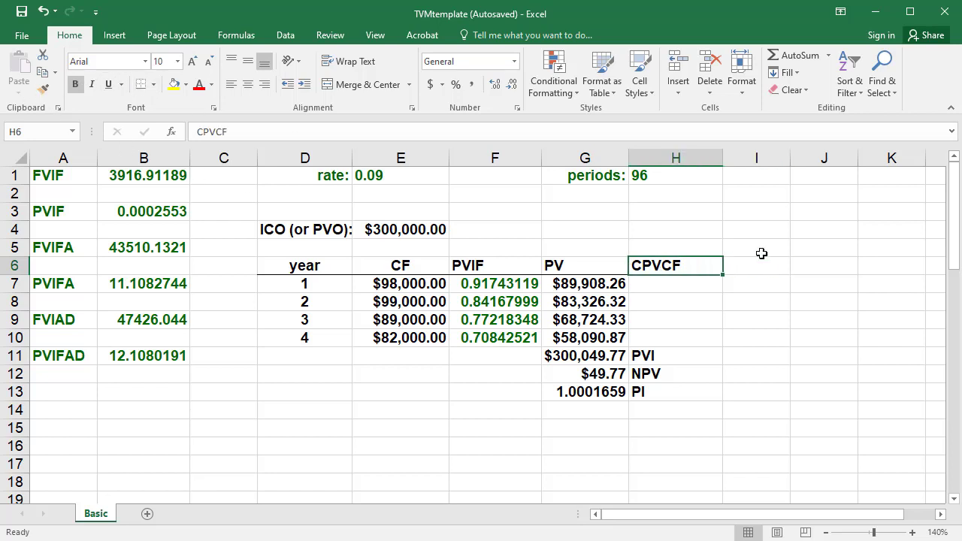
click(696, 287)
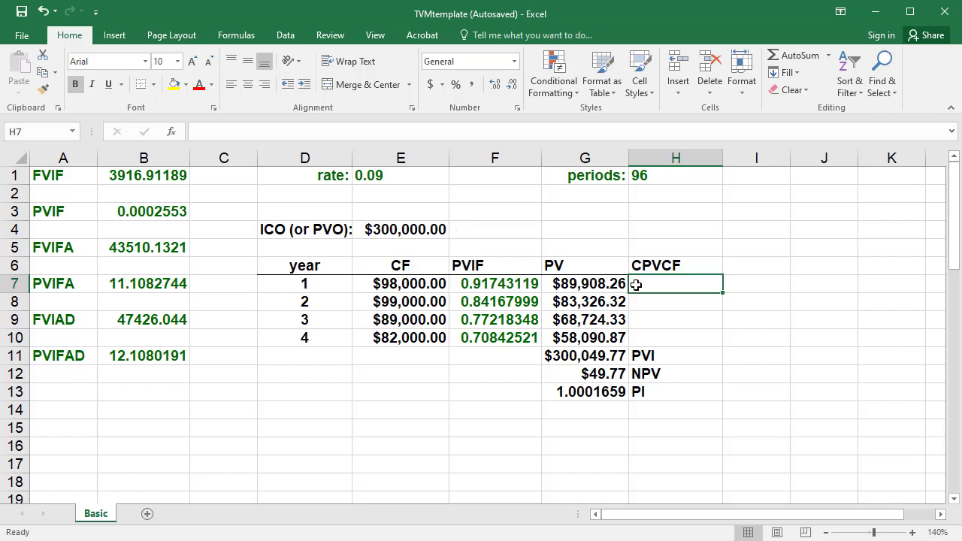
text(=-)
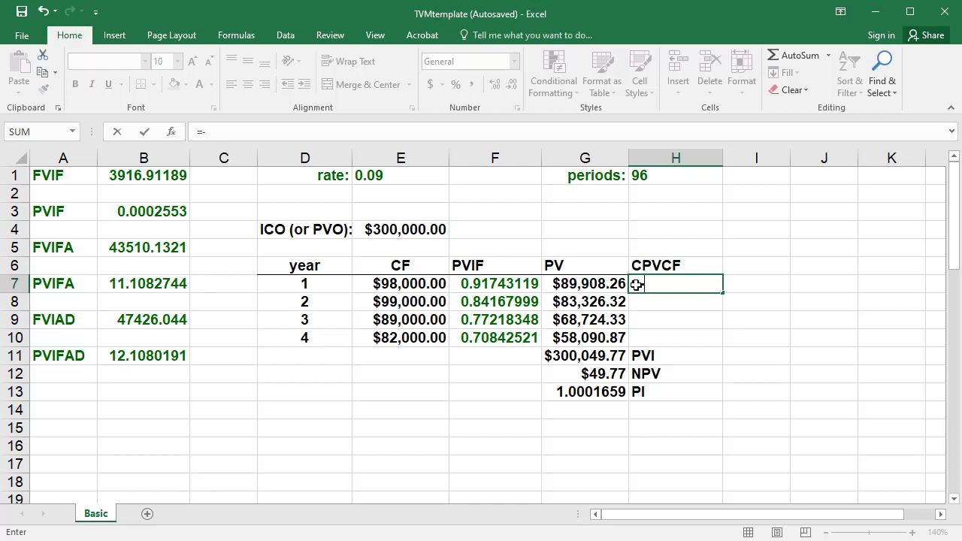
click(406, 229)
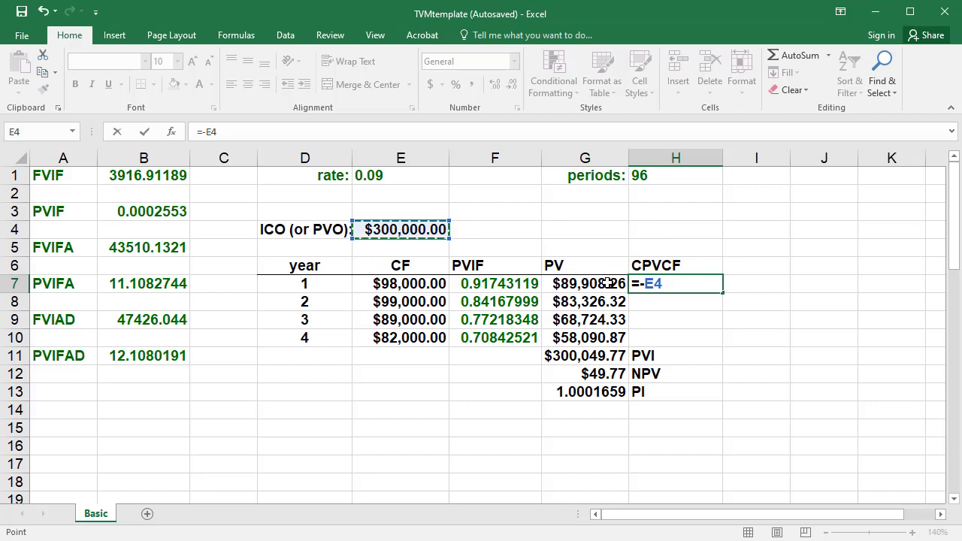
click(685, 284)
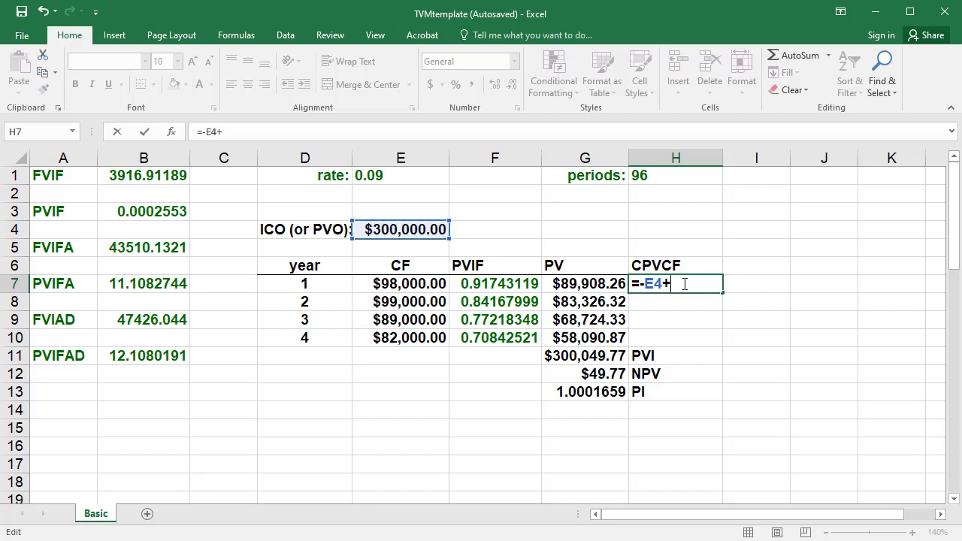
click(581, 284)
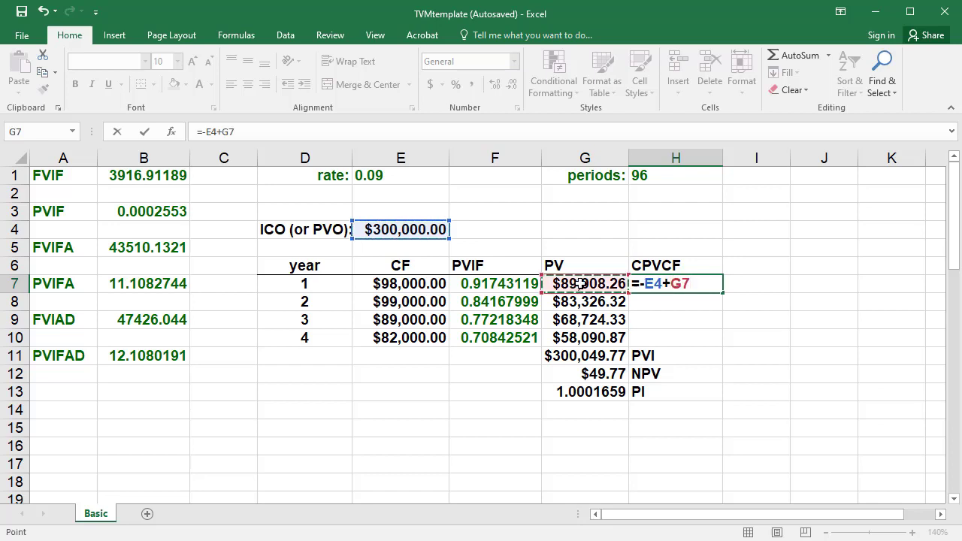
key(Return)
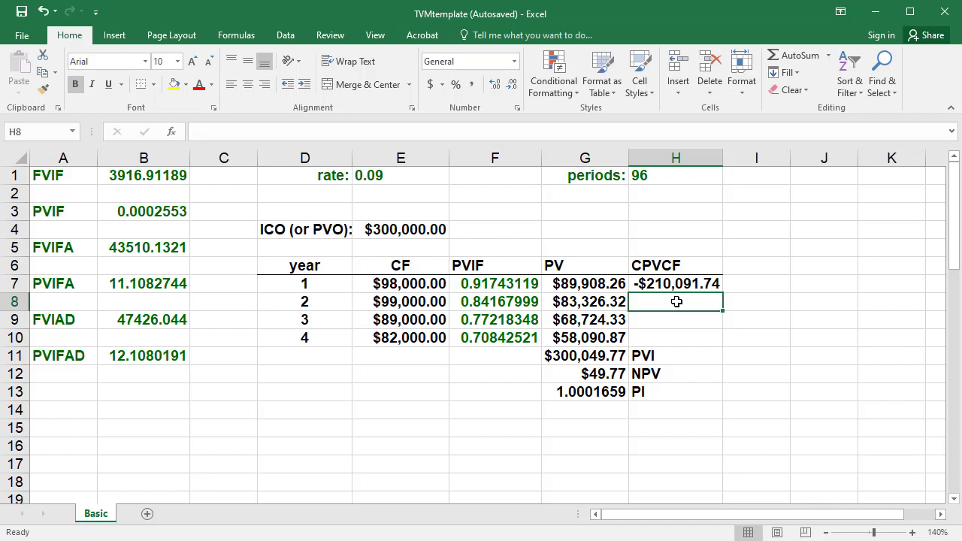
Enter =H7+G8 in H8 and fill down to H10, reaching $49.77.
text(=)
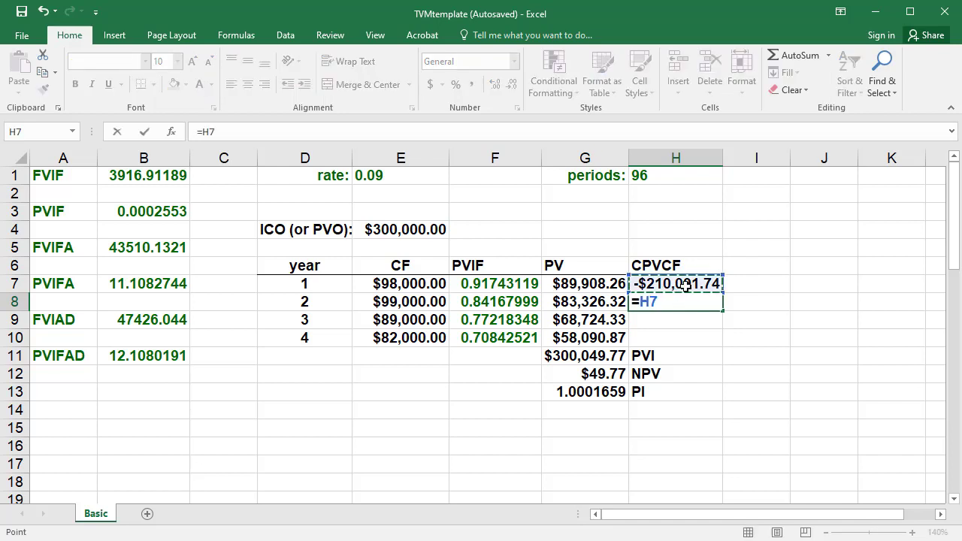
text(+)
click(606, 302)
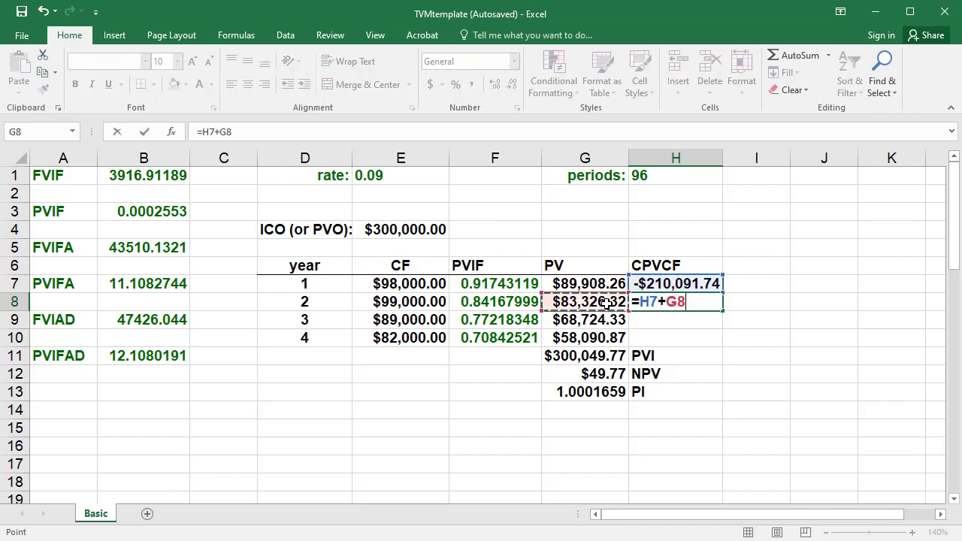
key(Return)
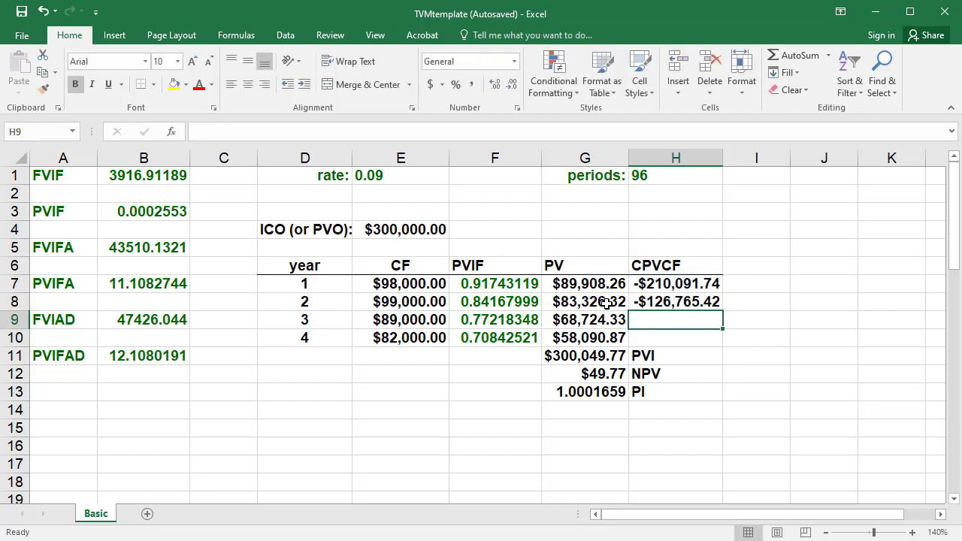
click(712, 302)
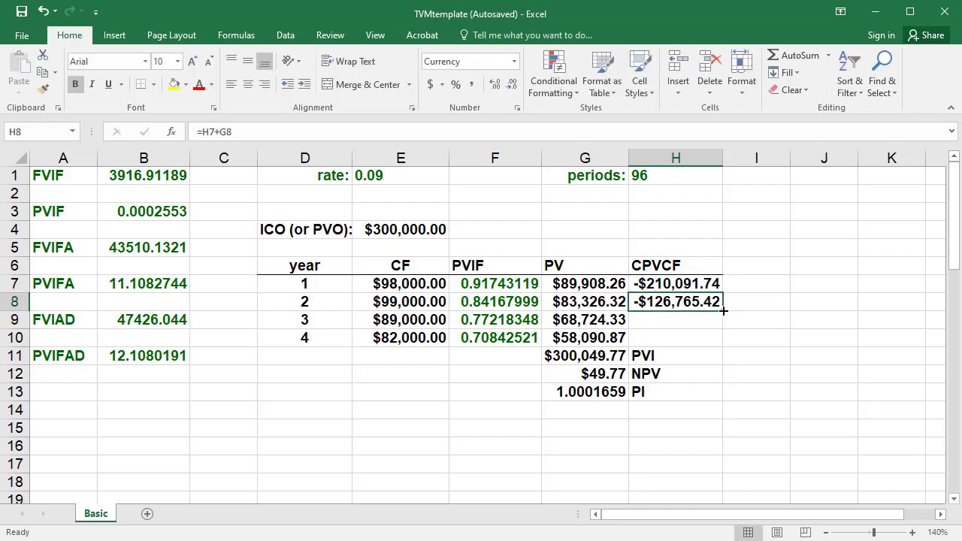
drag(721, 310, 718, 345)
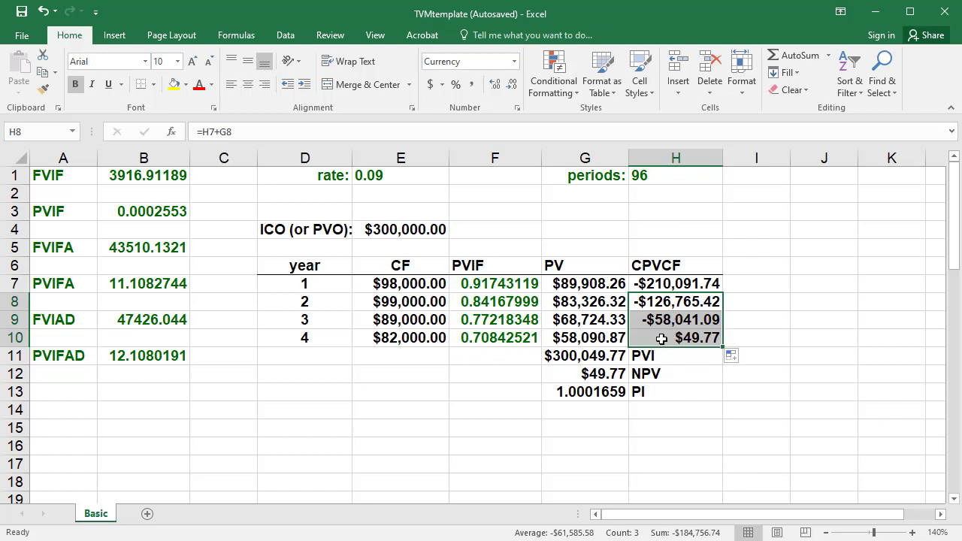
Label J8 'DPB' and enter =3+(-H9/G10) in J9, showing $4.00.
click(809, 301)
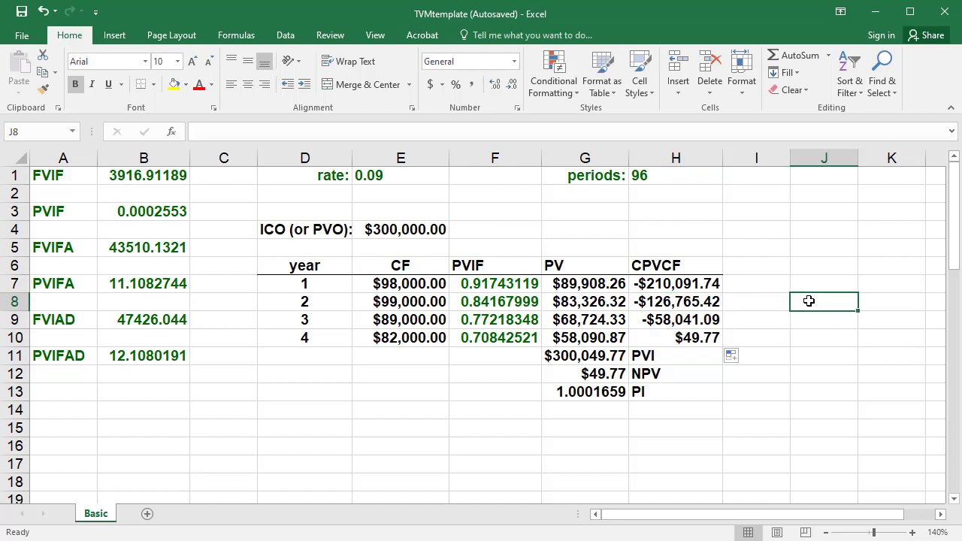
text(DPB)
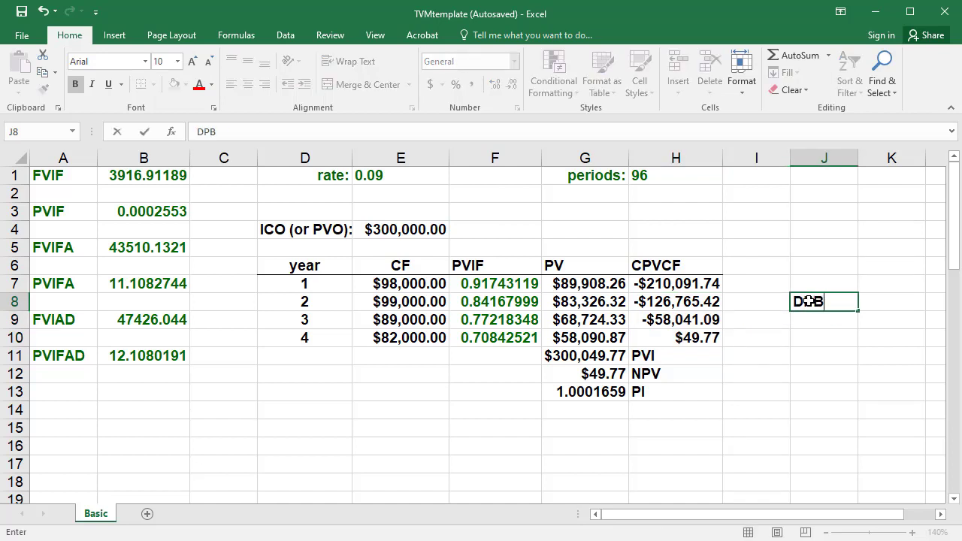
key(Return)
text(=)
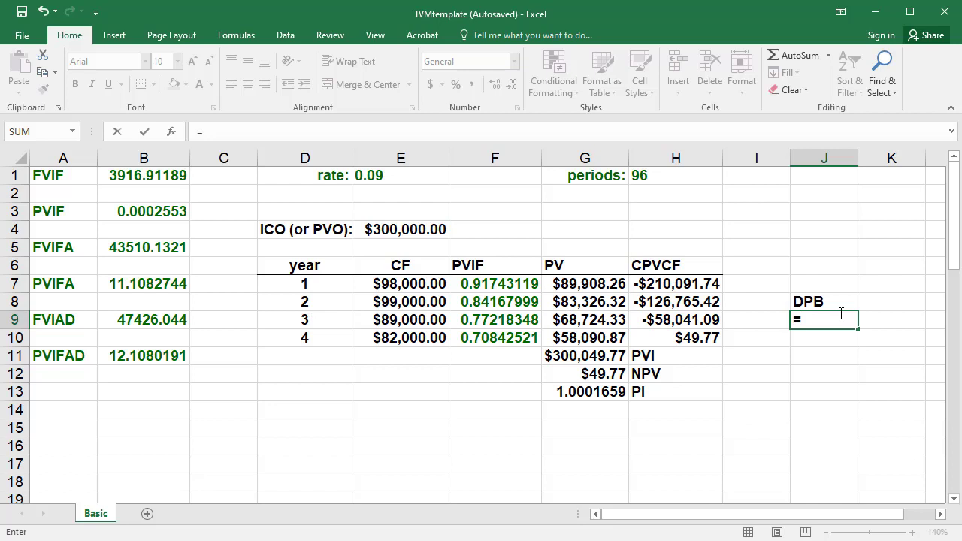
text(3+()
click(673, 321)
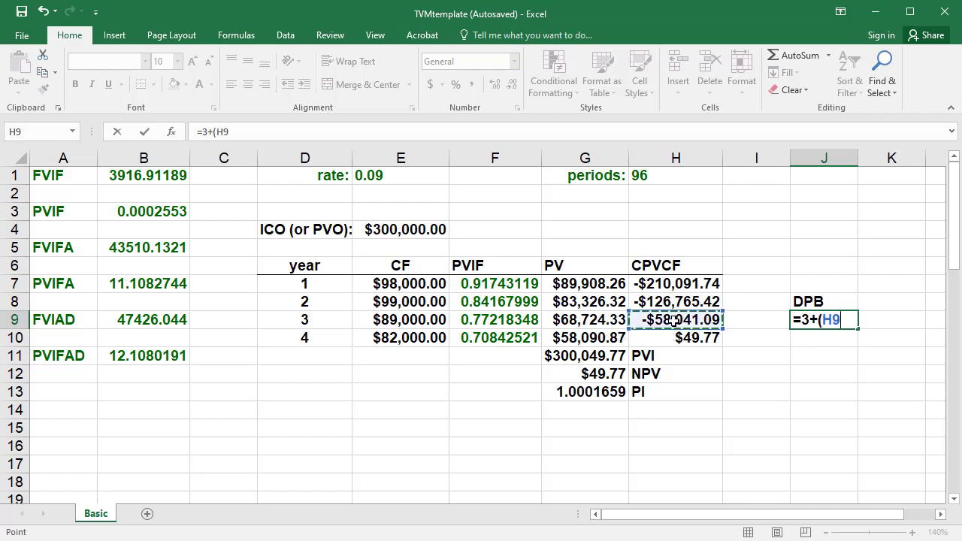
click(822, 319)
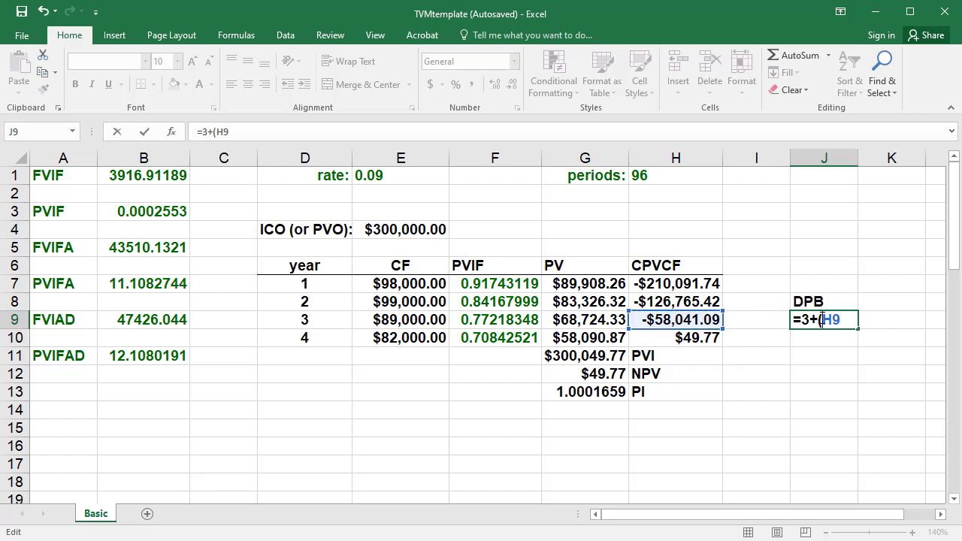
text(-H9/)
click(585, 338)
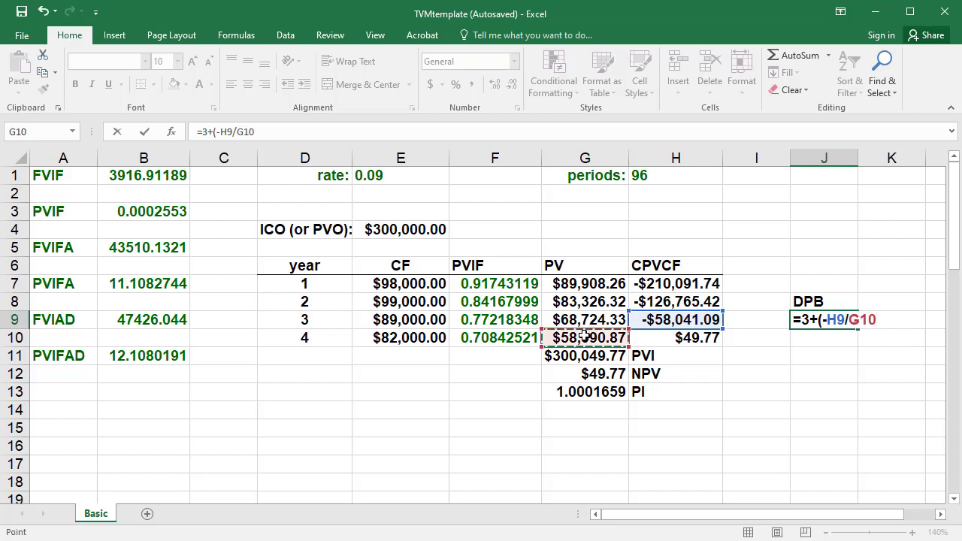
text())
key(Return)
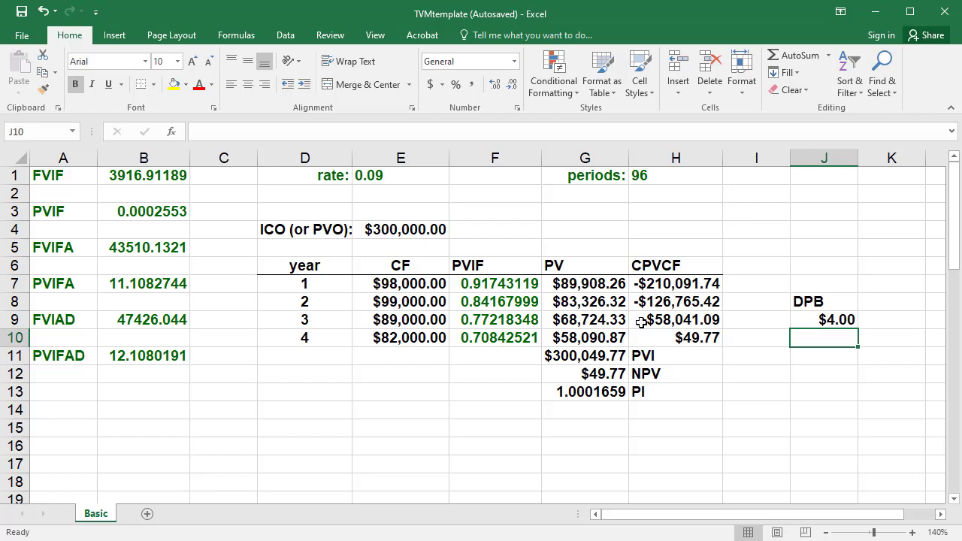
click(830, 319)
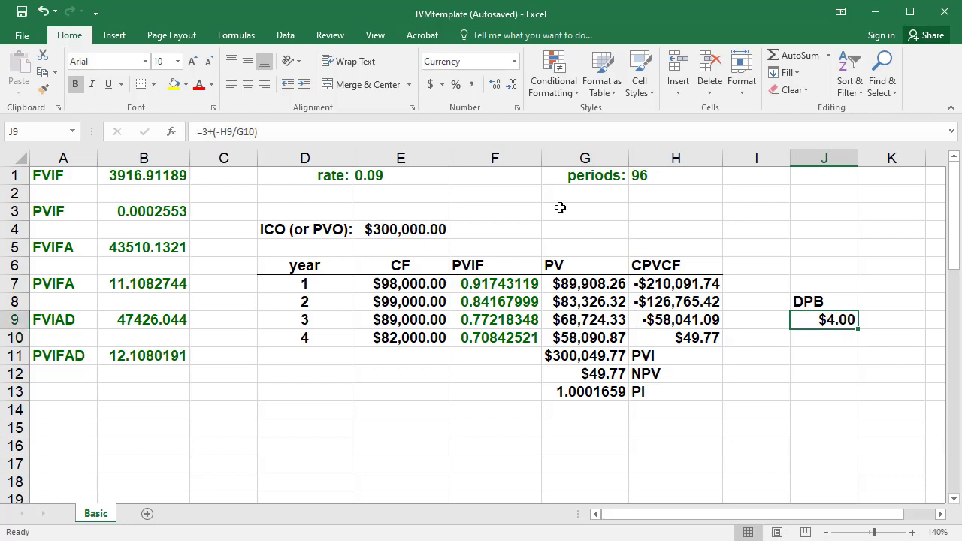
Format J9 as General so the payback reads 3.99914.
click(518, 108)
click(216, 262)
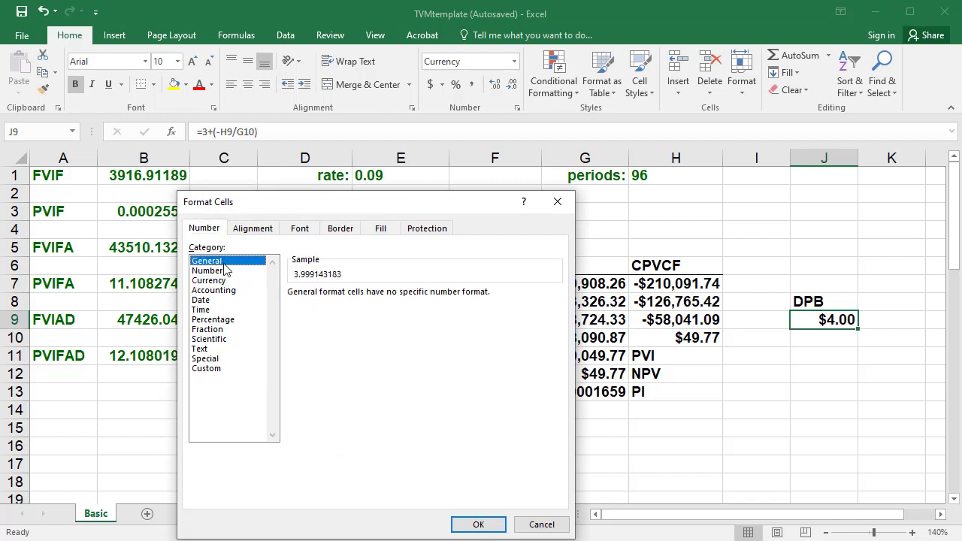
click(478, 524)
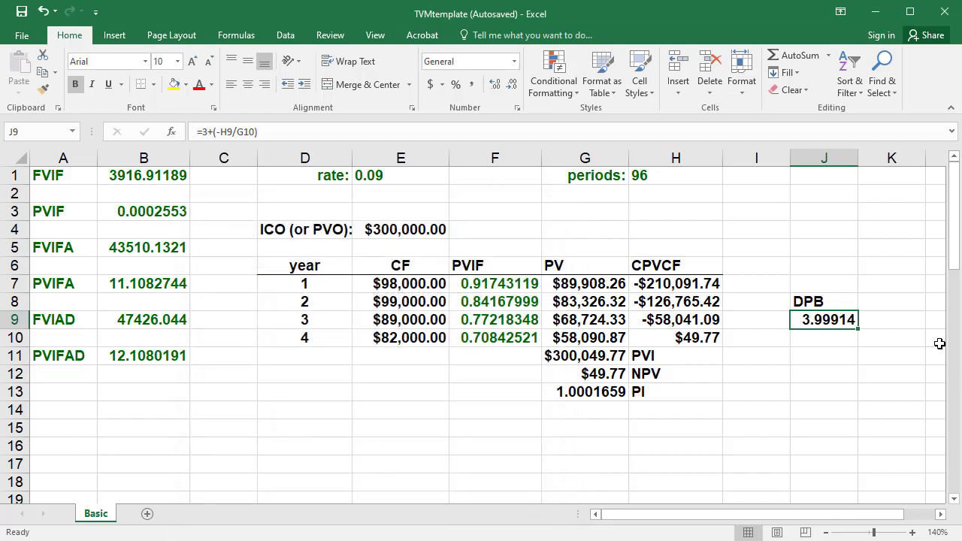
click(402, 177)
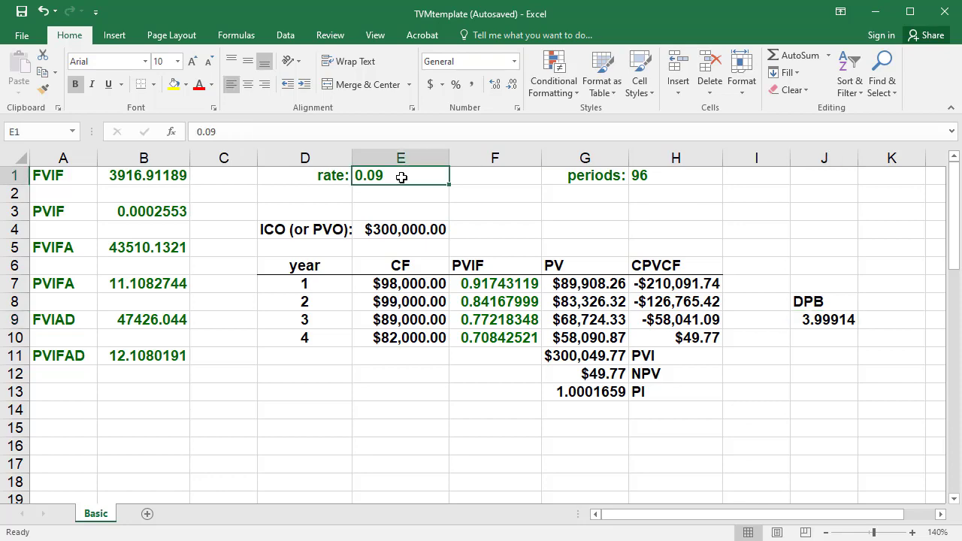
text(.1)
key(Return)
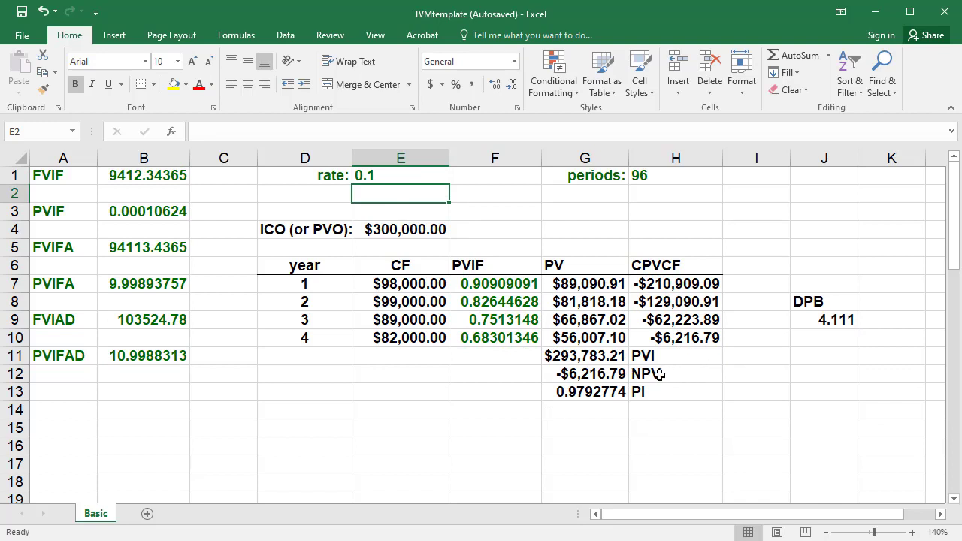
click(401, 179)
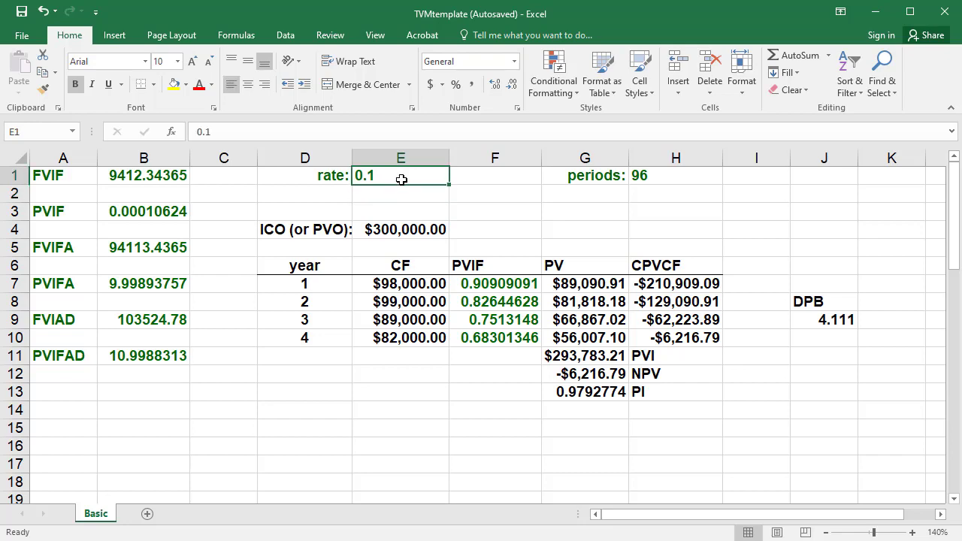
text(.09)
key(Return)
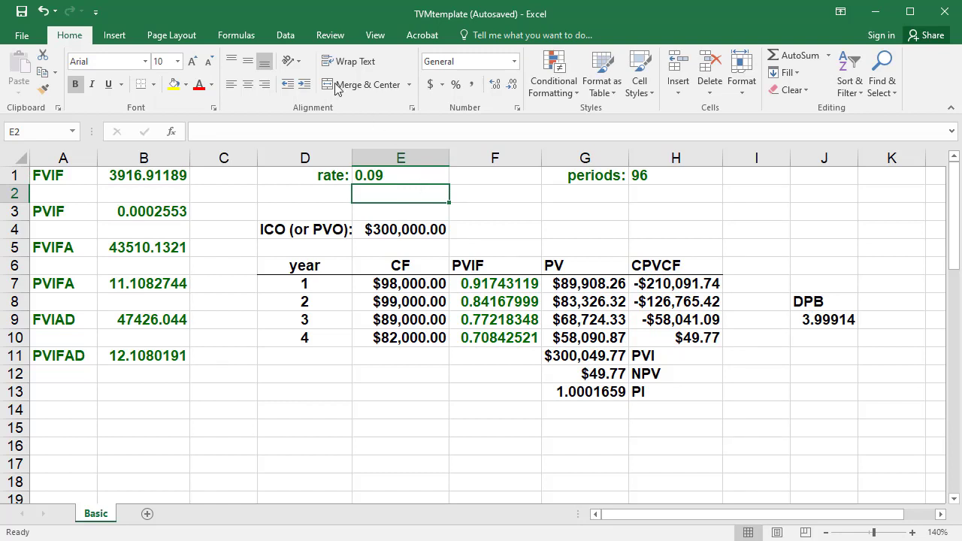
Goal Seek G12 to 0 by changing E1, making the rate 0.090078061.
click(286, 37)
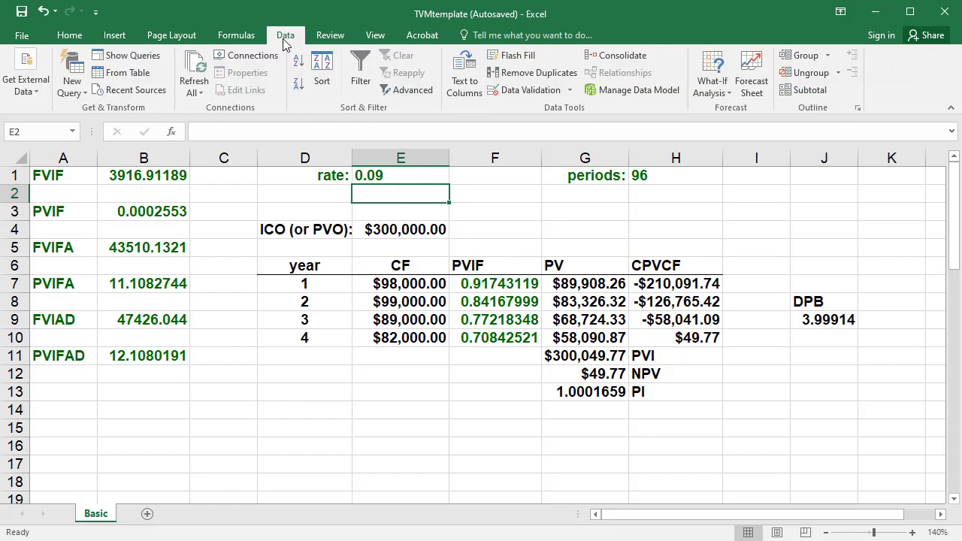
click(714, 84)
click(732, 127)
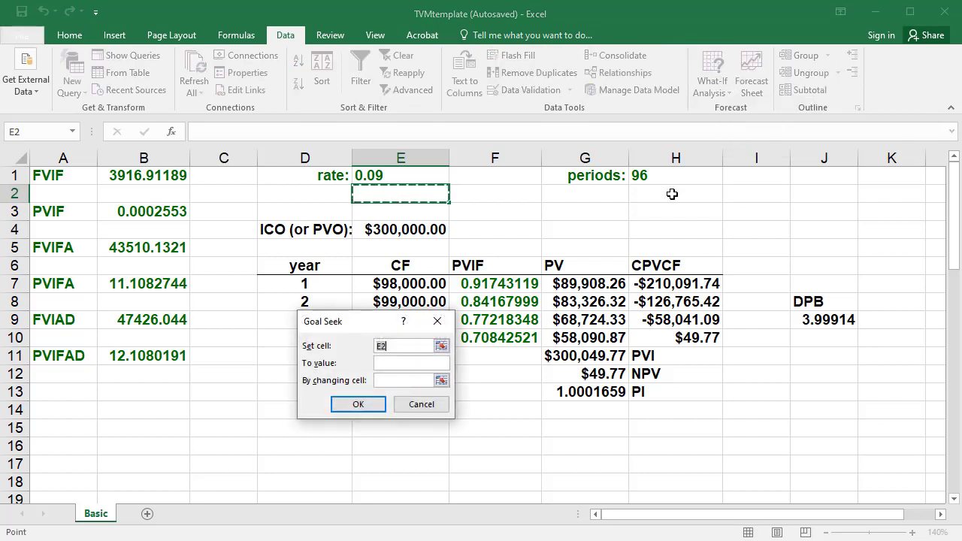
drag(389, 319, 819, 190)
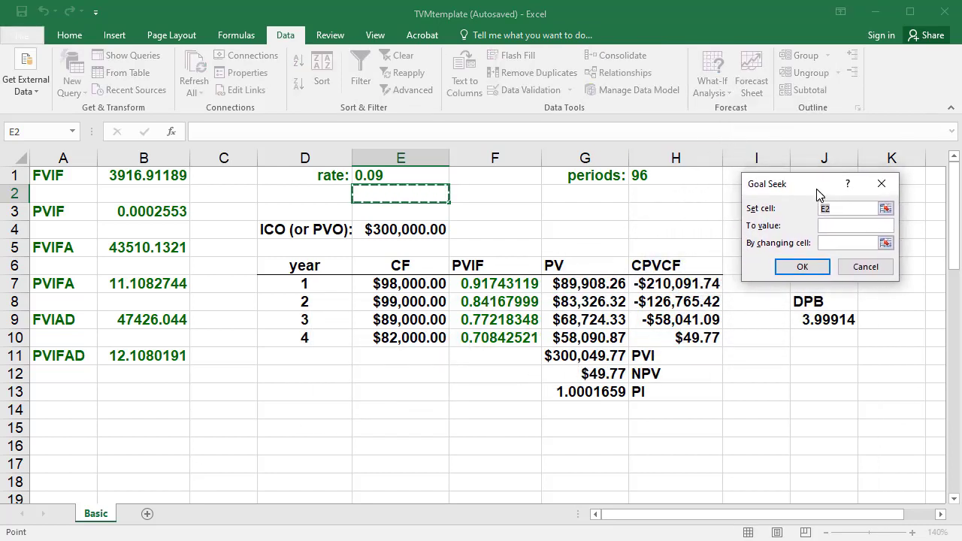
click(601, 374)
click(838, 225)
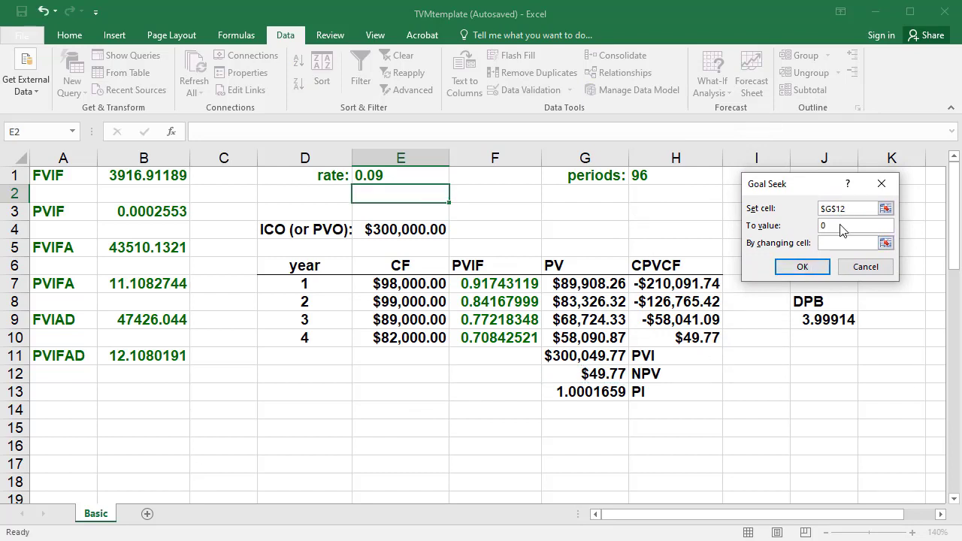
click(832, 243)
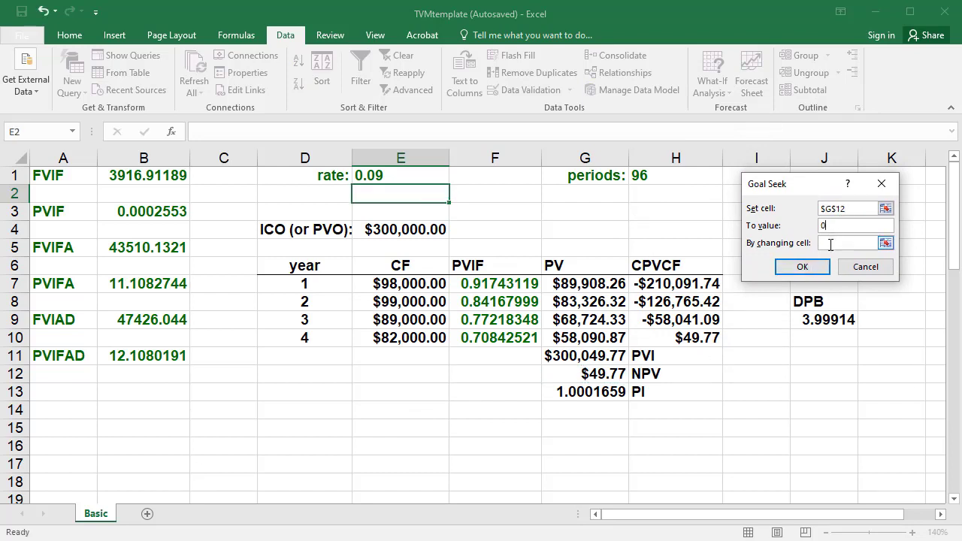
click(386, 178)
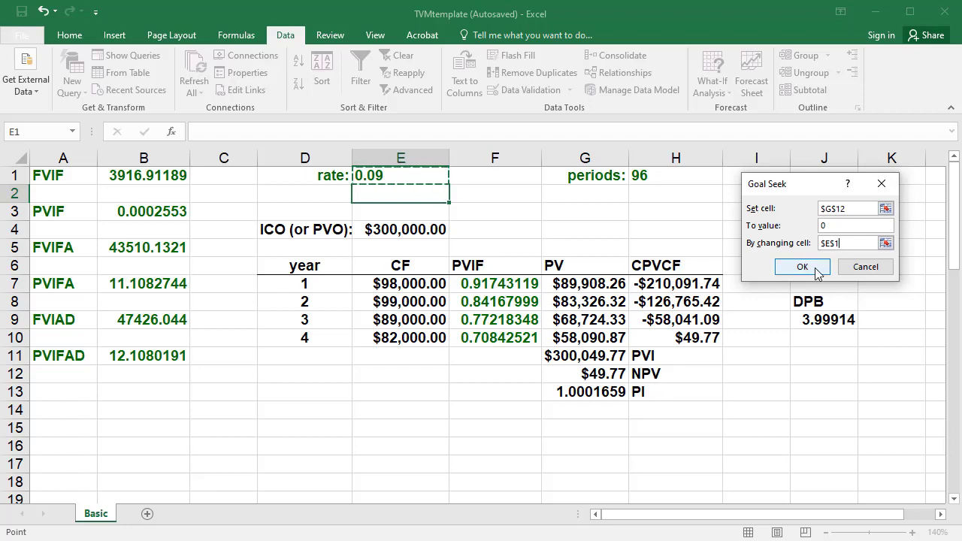
click(802, 268)
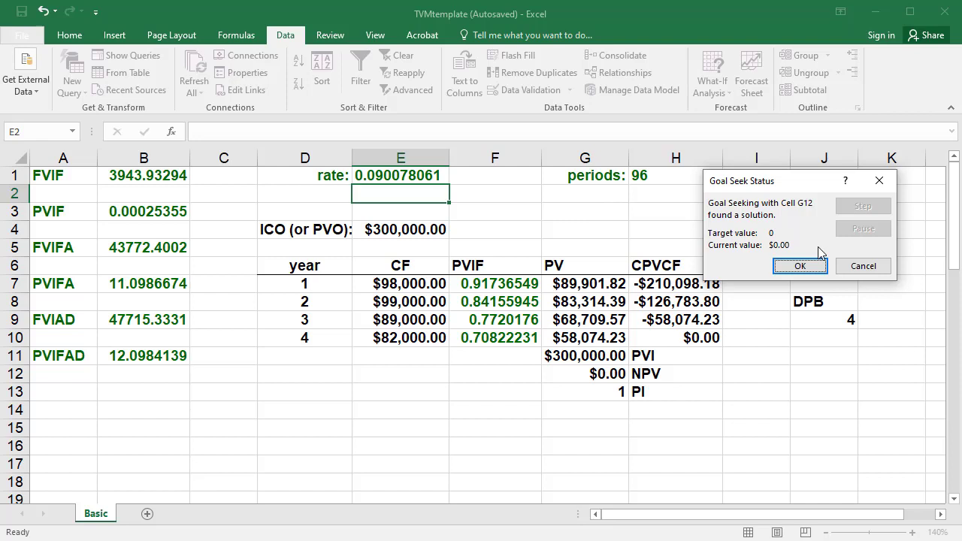
Accept the Goal Seek result and reset the rate in E1 to 0.09.
click(799, 266)
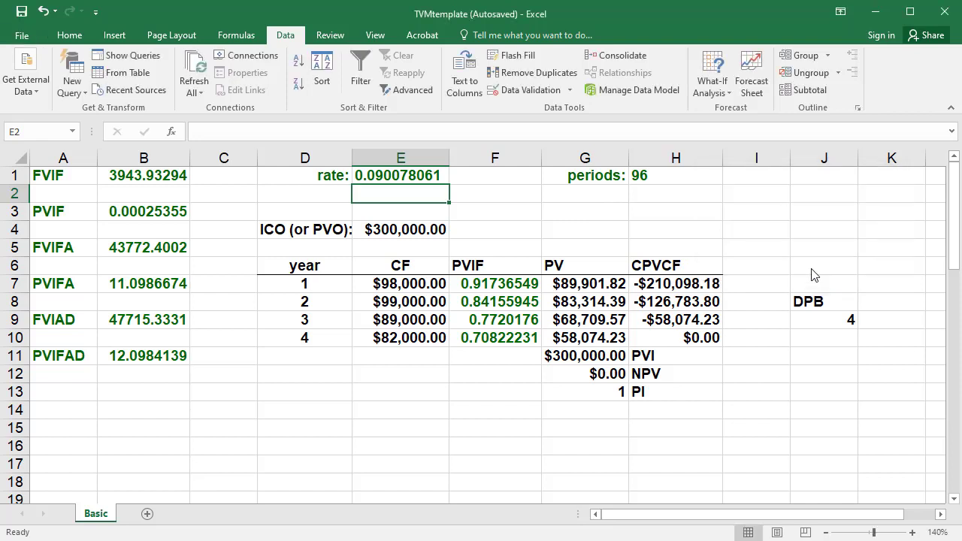
click(418, 175)
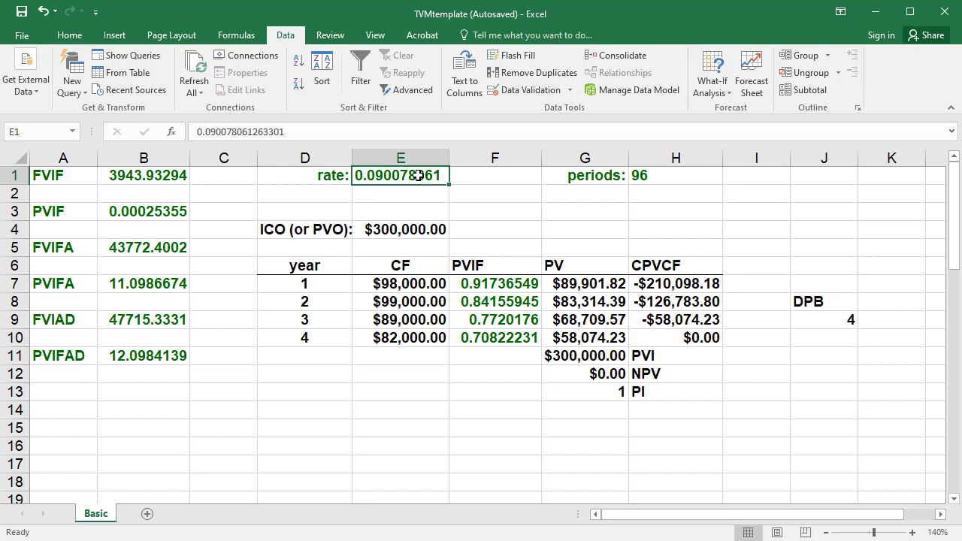
text(.09)
key(Return)
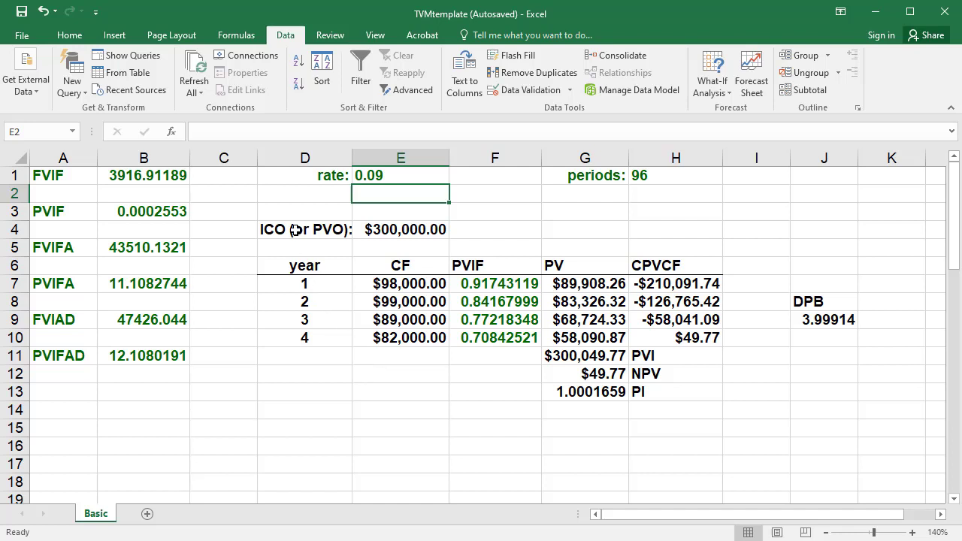
Copy the ICO and cash flow block D4:E10 to D16:E22.
drag(297, 230, 392, 338)
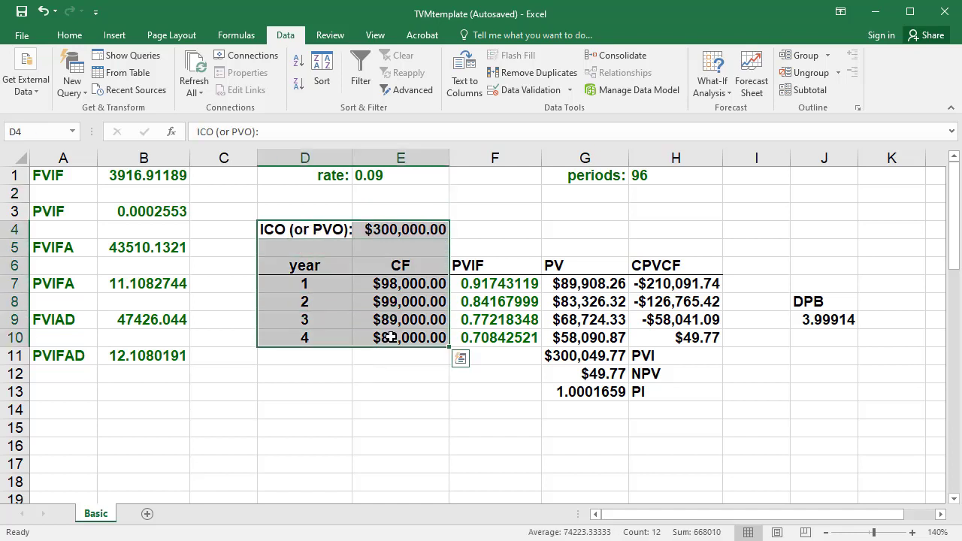
right_click(392, 340)
click(425, 365)
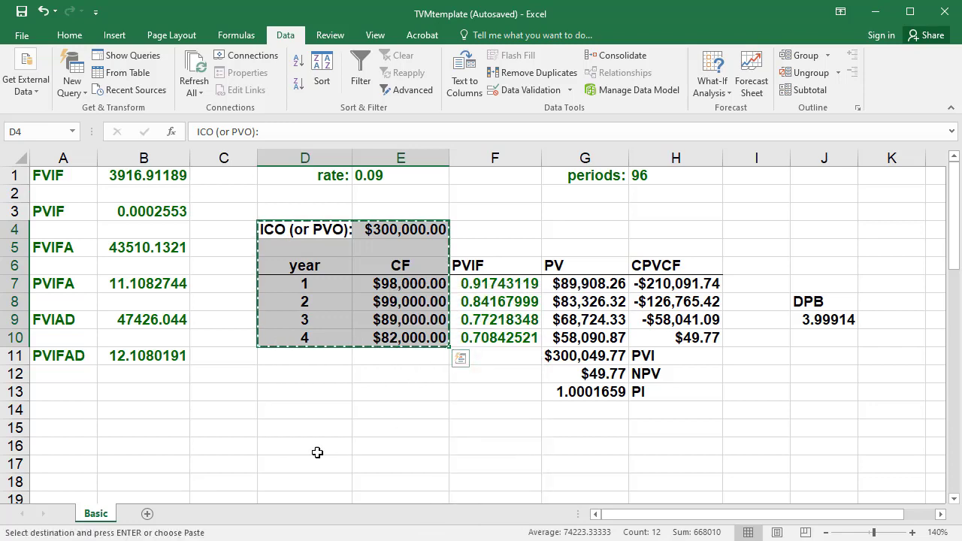
click(322, 447)
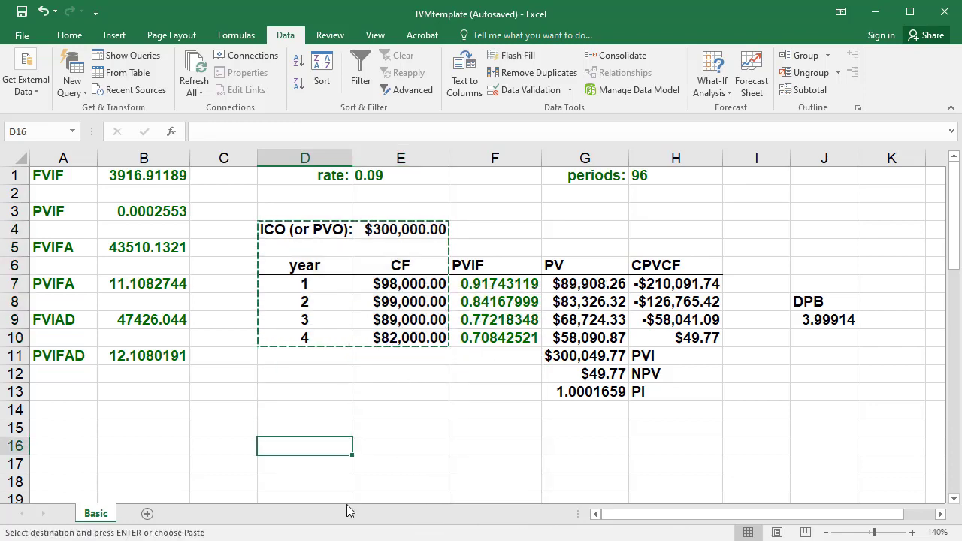
right_click(316, 448)
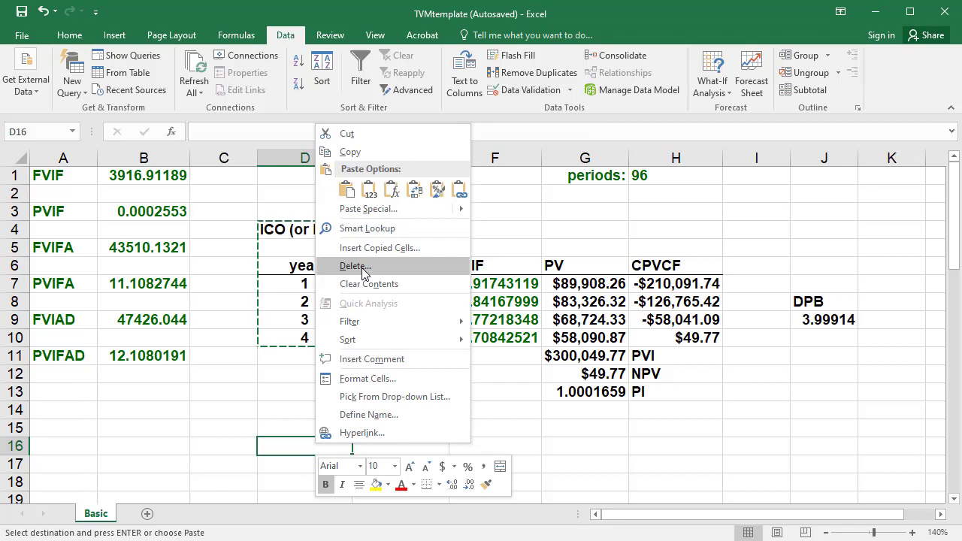
click(347, 189)
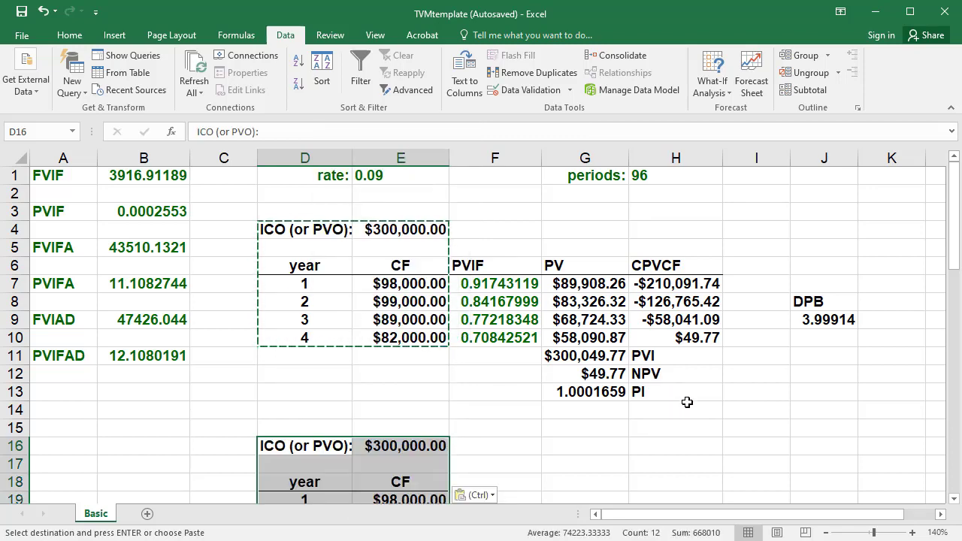
scroll(688, 402, down, 3)
scroll(688, 402, down, 1)
click(548, 376)
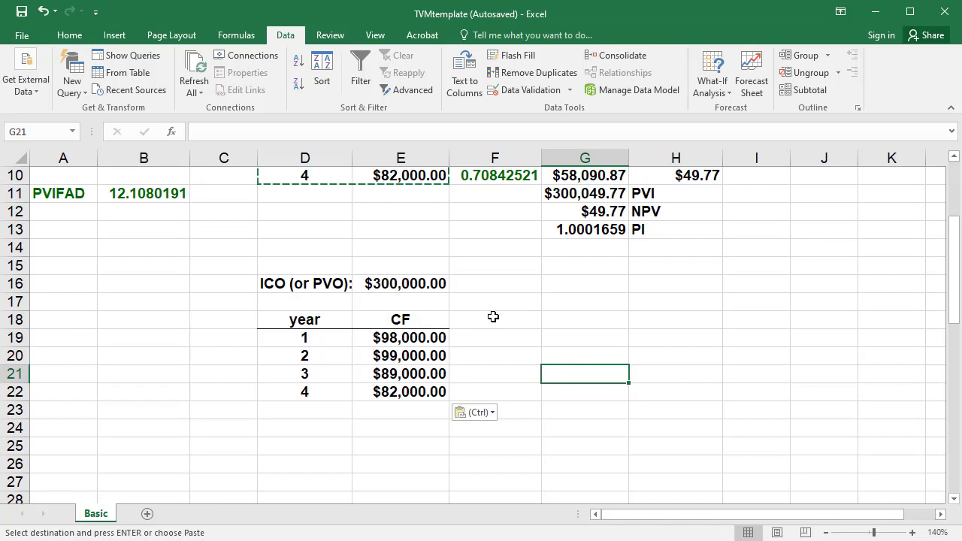
click(493, 319)
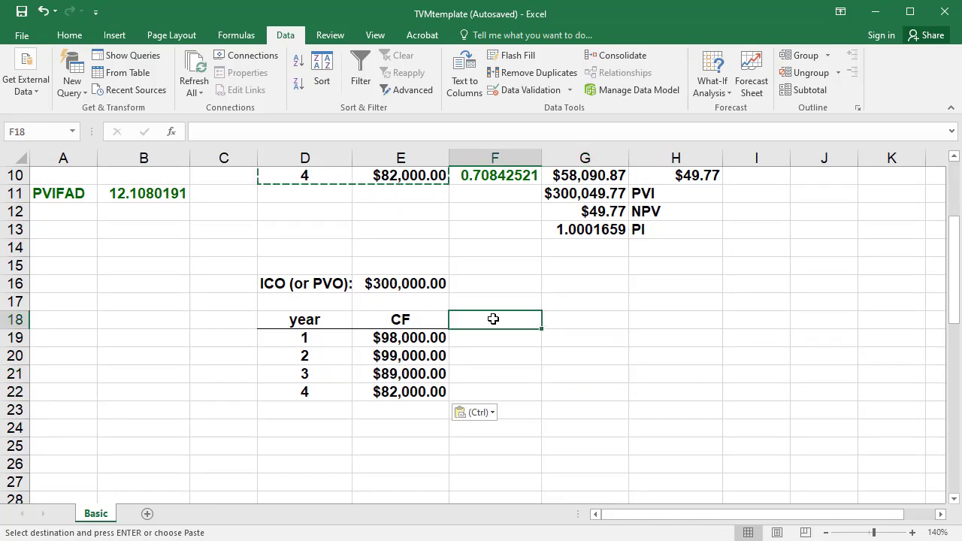
Type the headings FVIF in F18 and FV in G18.
text(FVIF)
key(Tab)
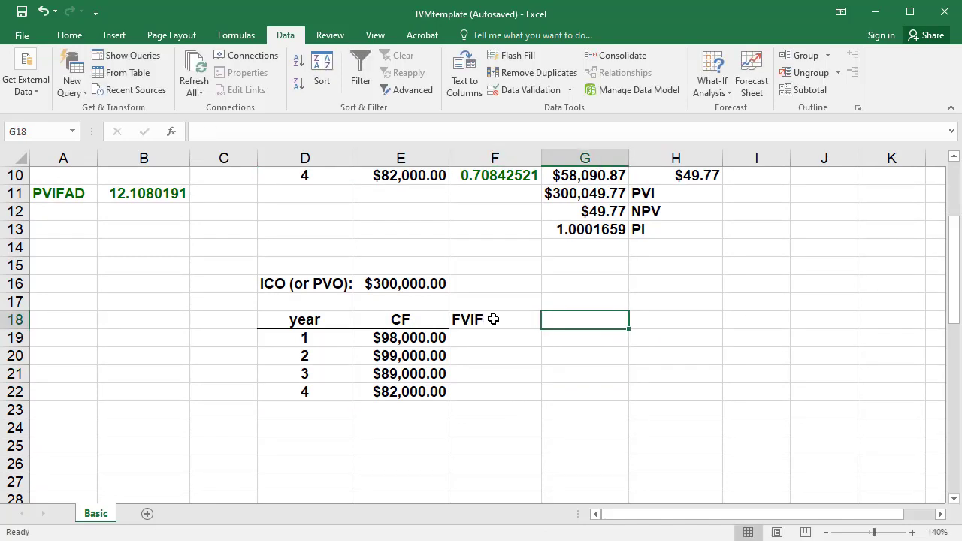
text(FV)
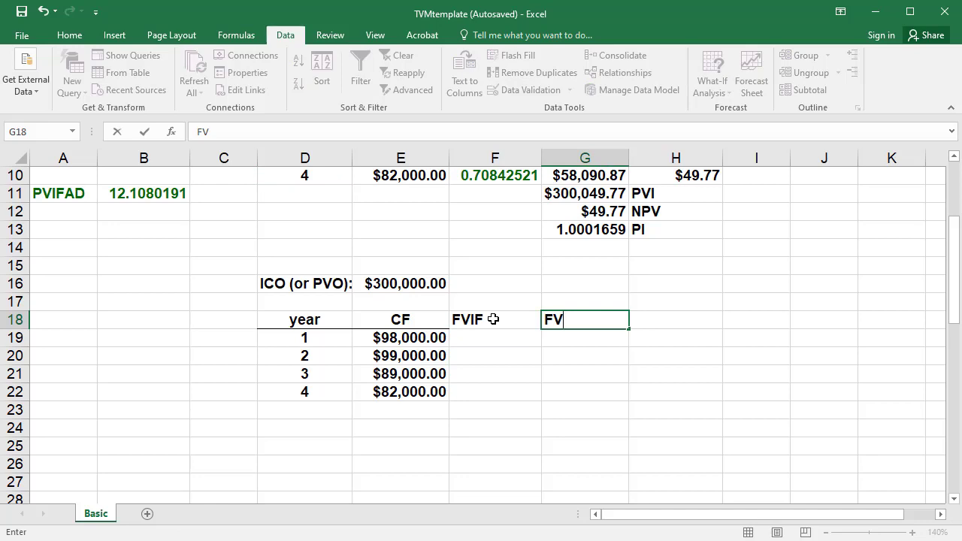
Underline the F18:G18 headings with a bottom border.
drag(493, 319, 560, 319)
click(66, 33)
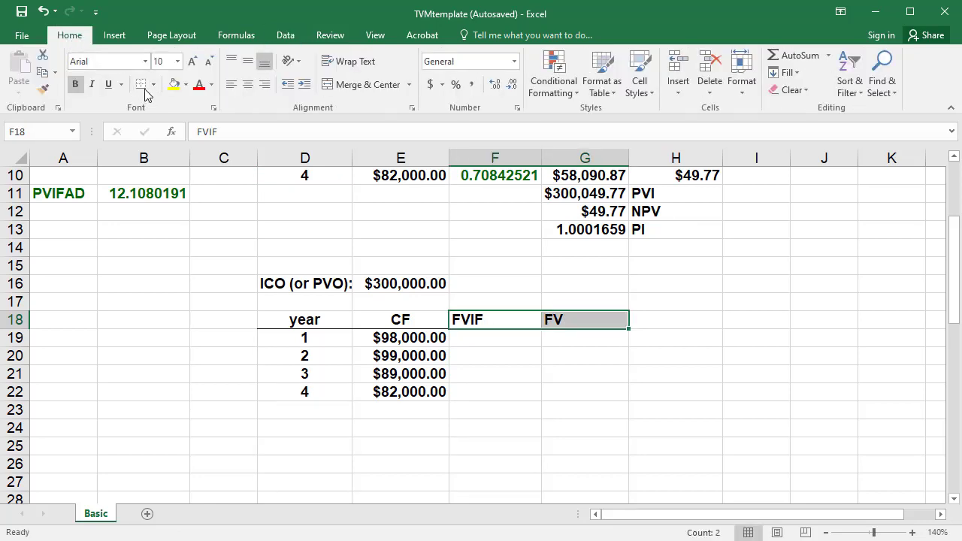
click(142, 84)
click(512, 374)
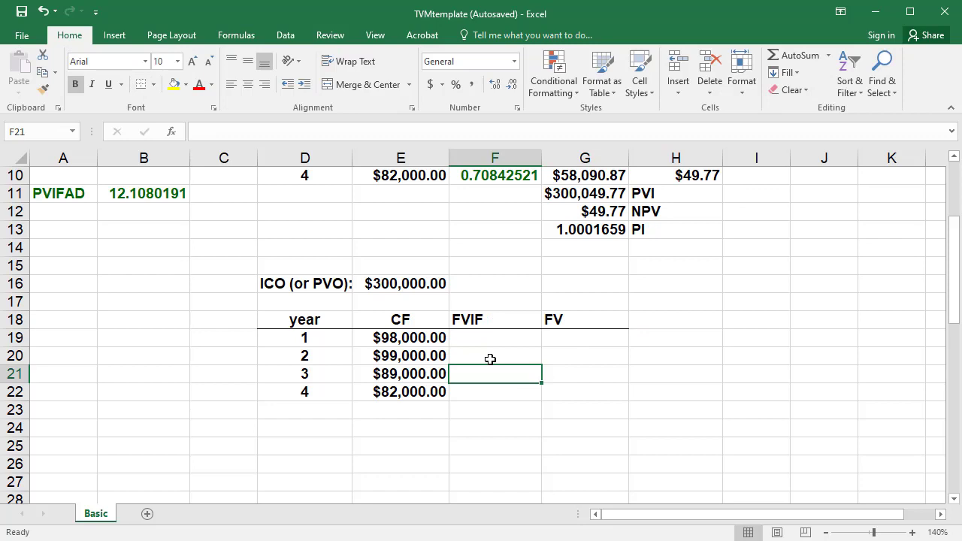
click(497, 337)
scroll(184, 278, up, 3)
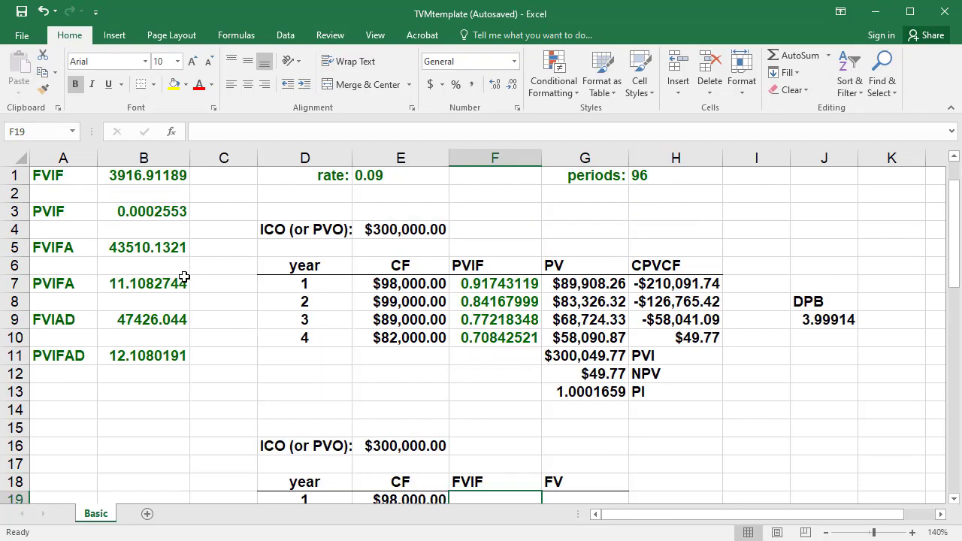
Copy the FVIF formula from B1 into F19 and commit it, showing 3916.91189.
click(157, 176)
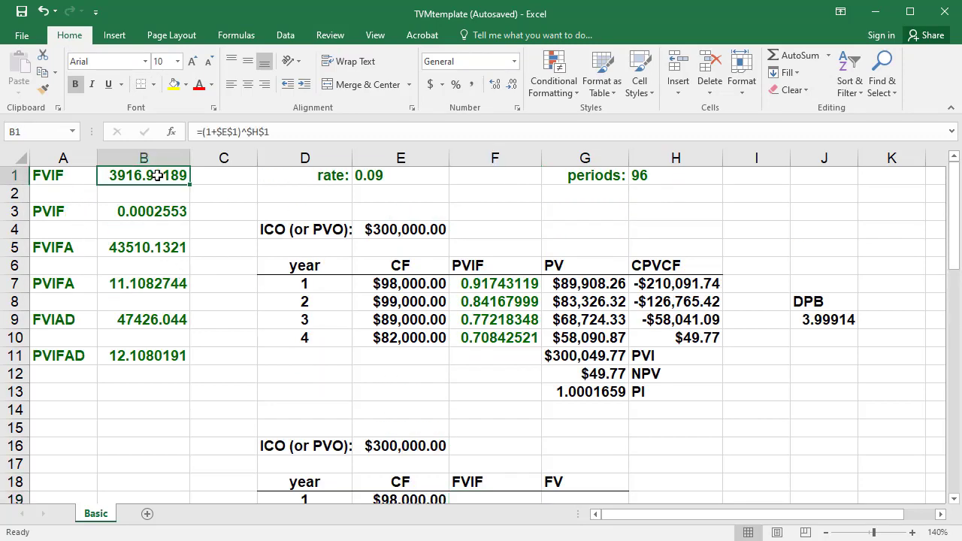
right_click(158, 175)
click(169, 204)
scroll(492, 382, down, 2)
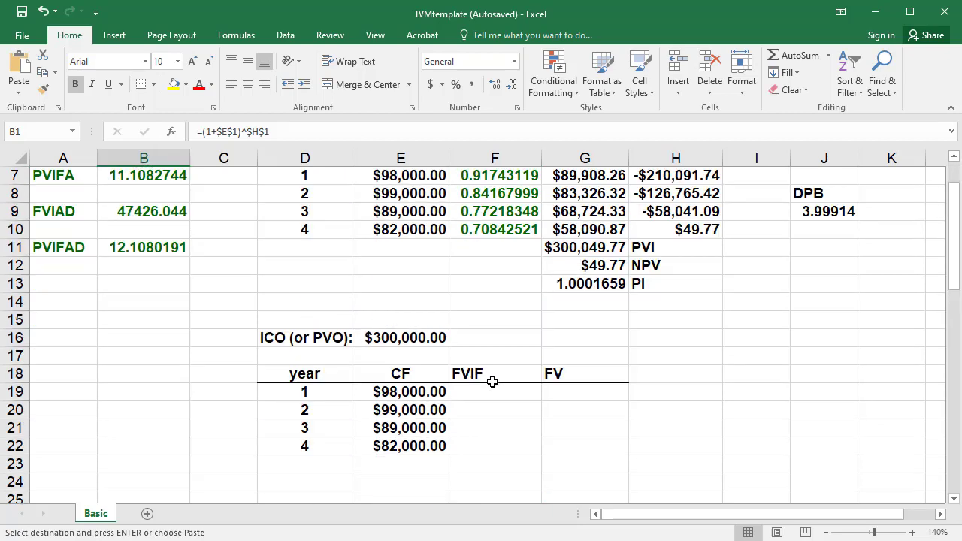
scroll(492, 381, down, 1)
click(514, 339)
key(ctrl+v)
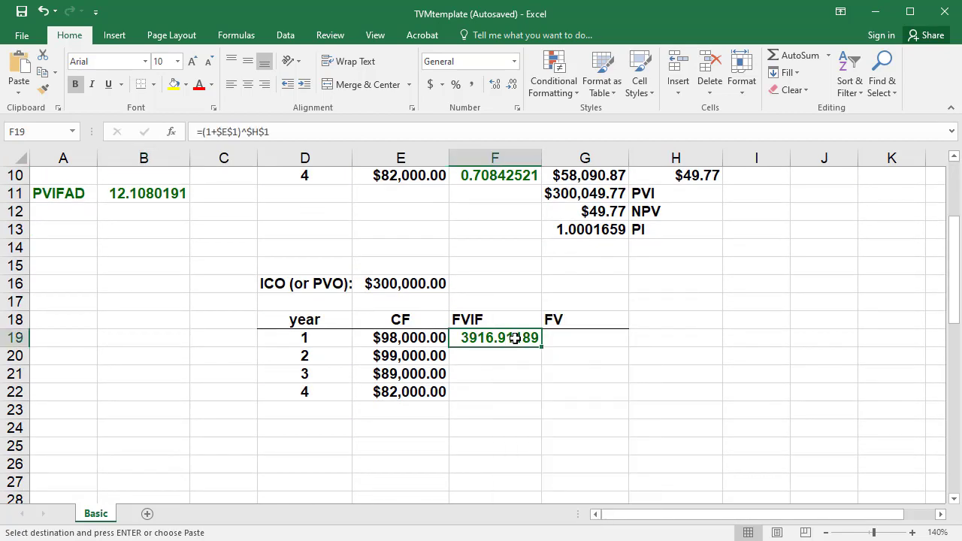
double_click(515, 339)
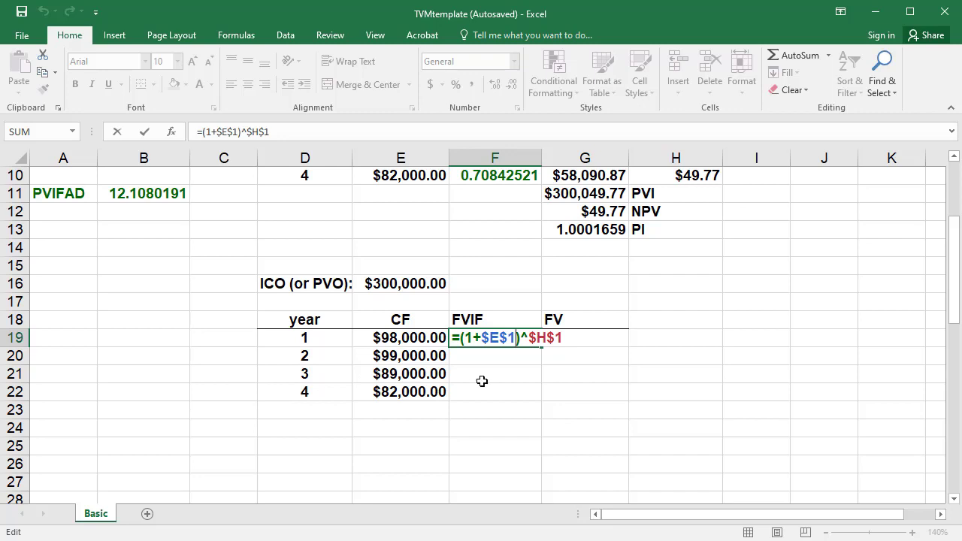
key(Return)
Enter exponents 0, 1, 2, 3 upward from C22 to C19.
click(224, 393)
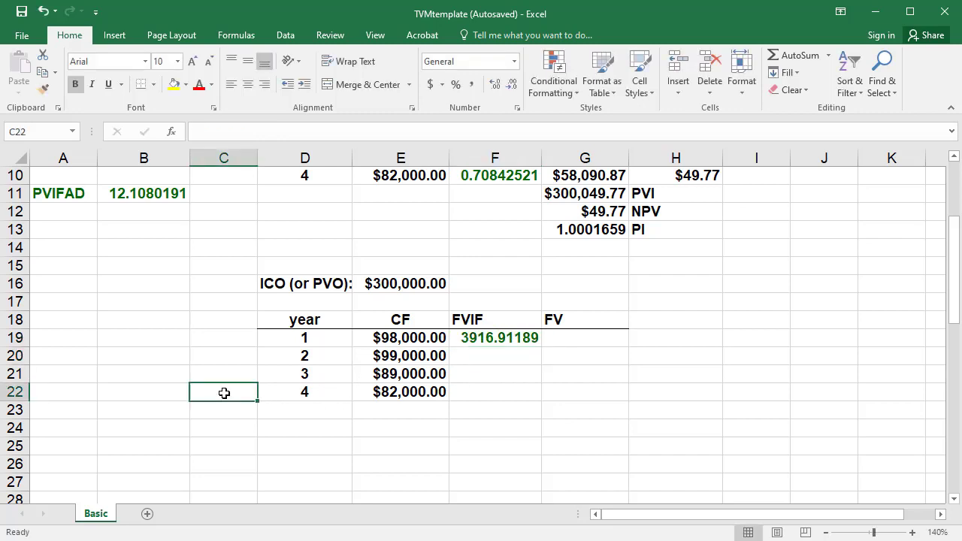
text(0)
key(Up)
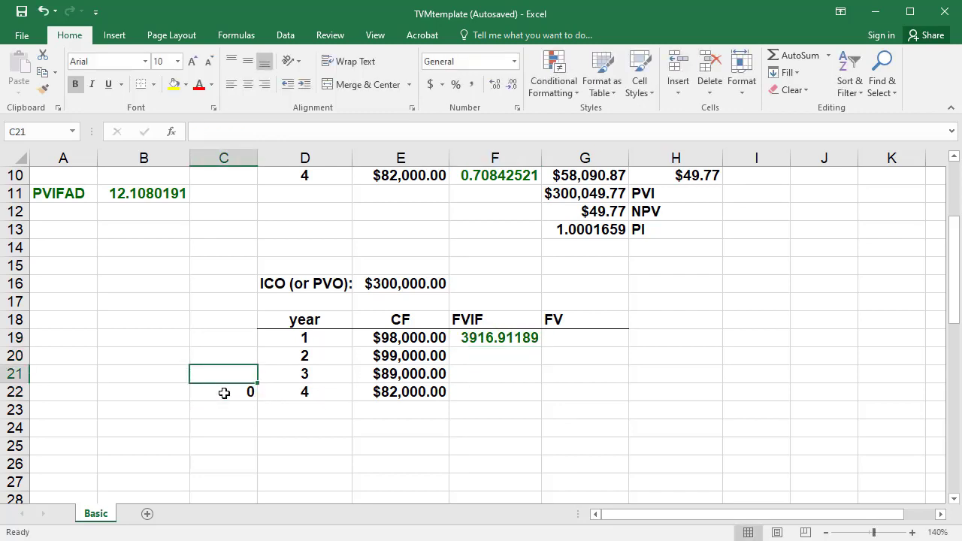
text(1)
key(Up)
text(2)
key(Up)
text(3)
key(Up)
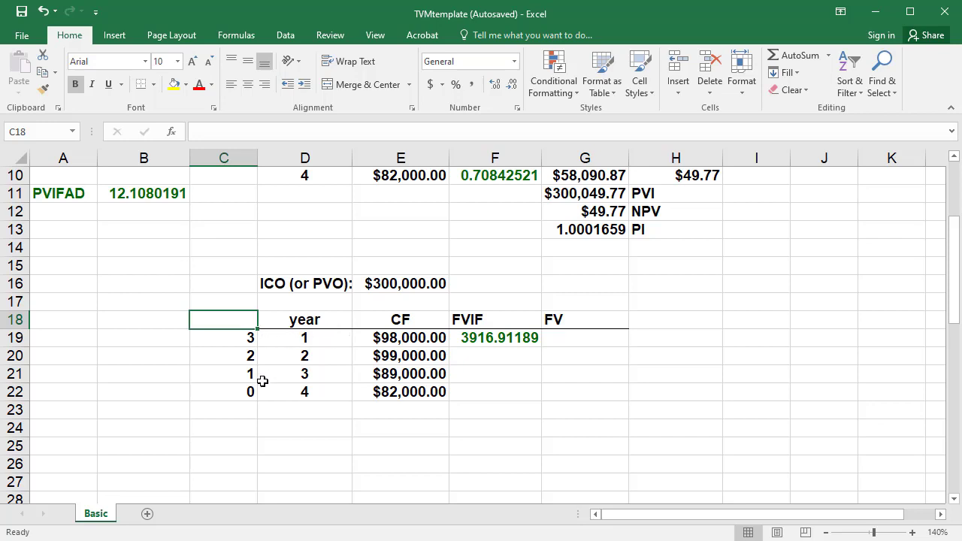
Replace $H$1 with C19 in F19 and fill =(1+$E$1)^C19 down to F22.
double_click(526, 339)
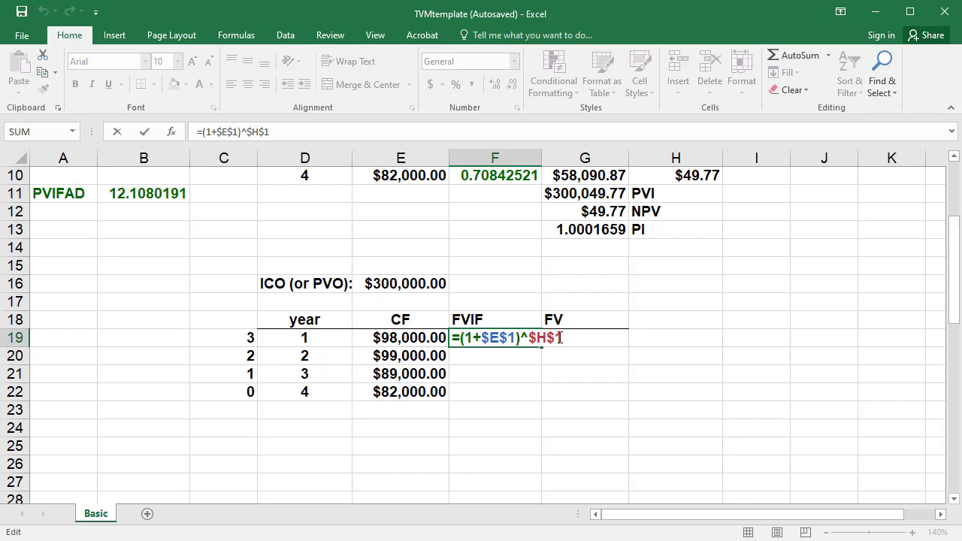
drag(560, 338, 529, 338)
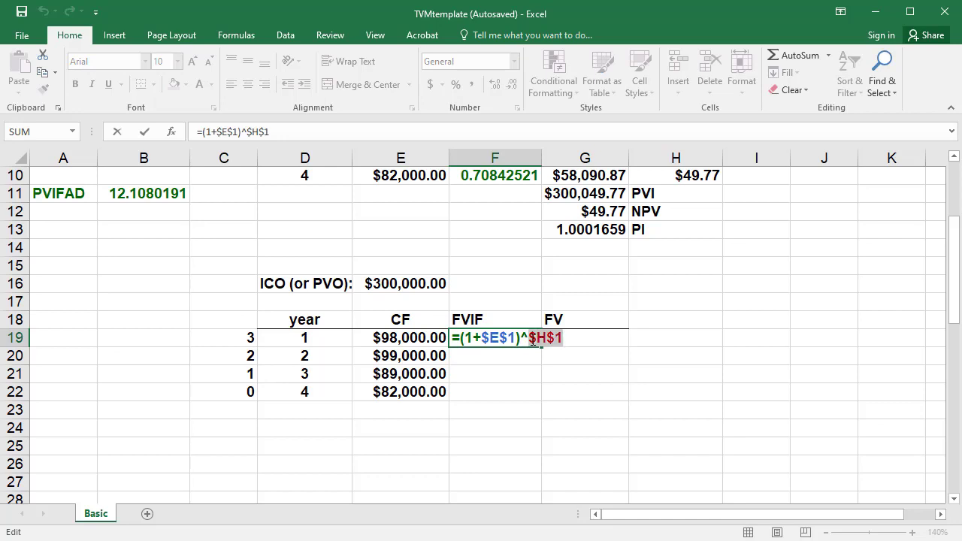
click(236, 338)
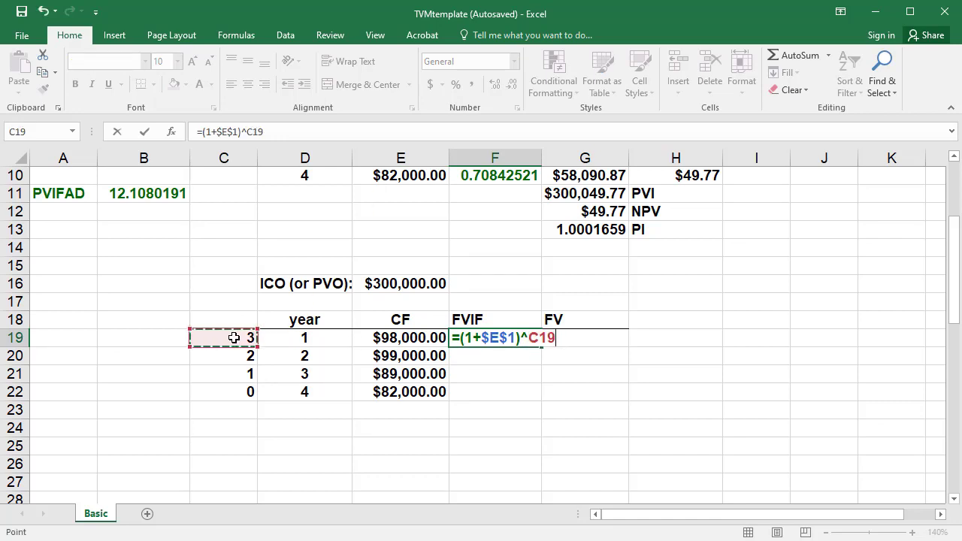
key(Return)
click(498, 338)
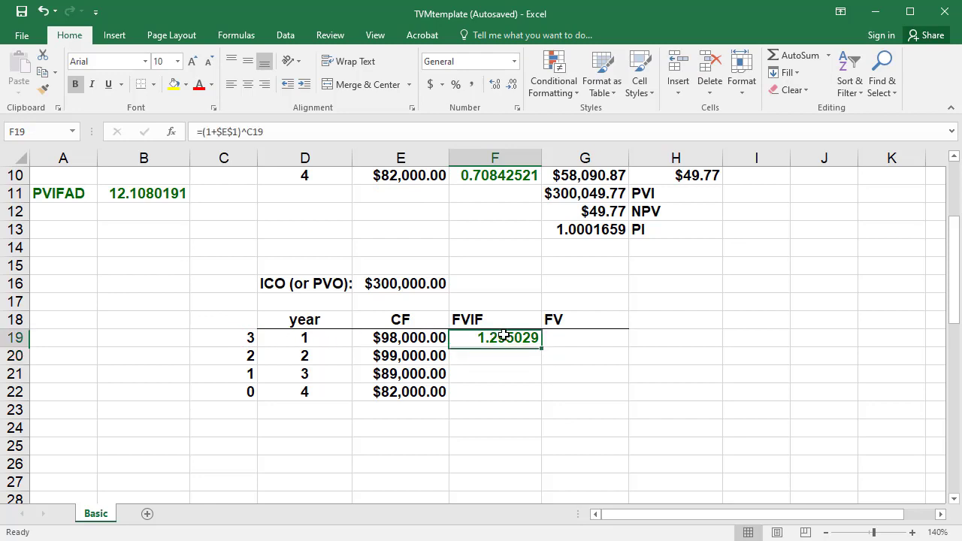
drag(541, 347, 540, 402)
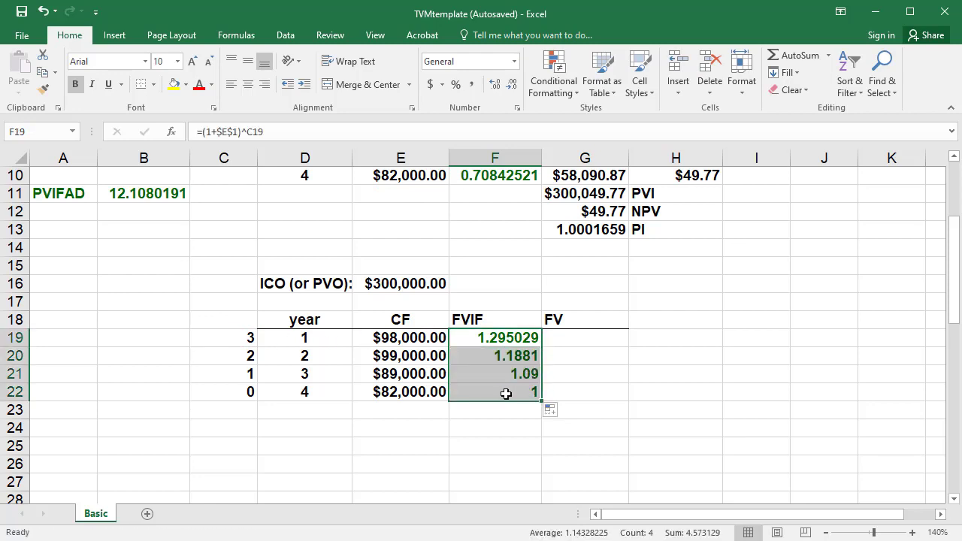
click(506, 393)
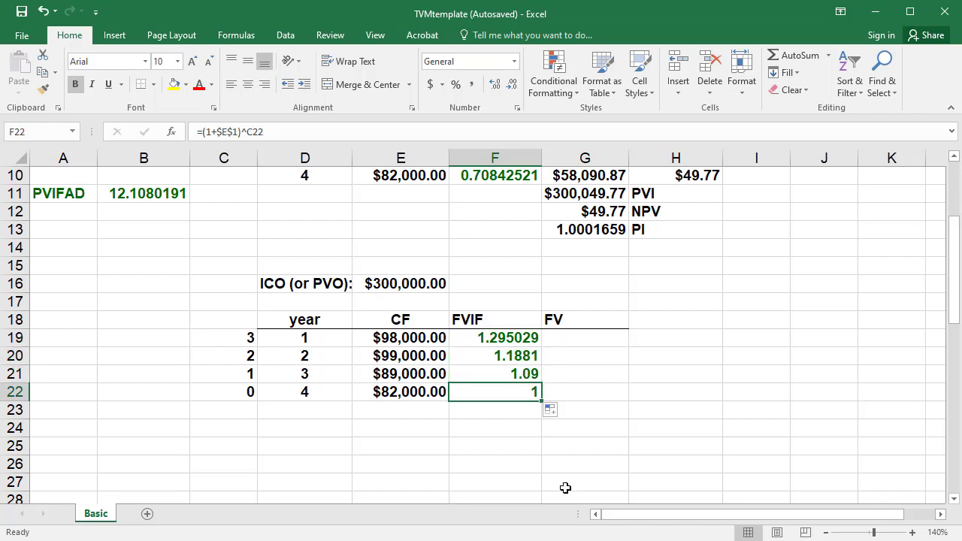
Enter =E22*F22 in G22 and fill it up to G19.
click(583, 391)
text(=)
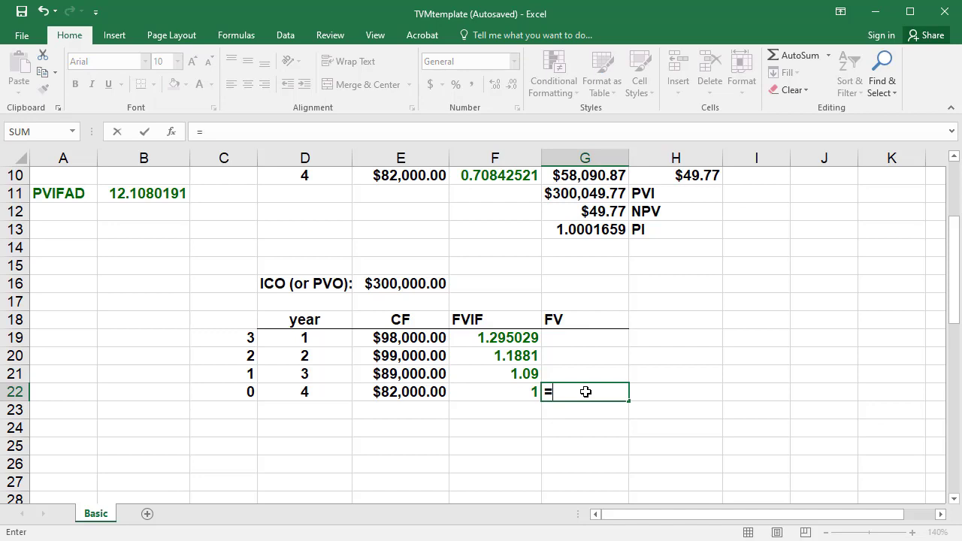
click(434, 392)
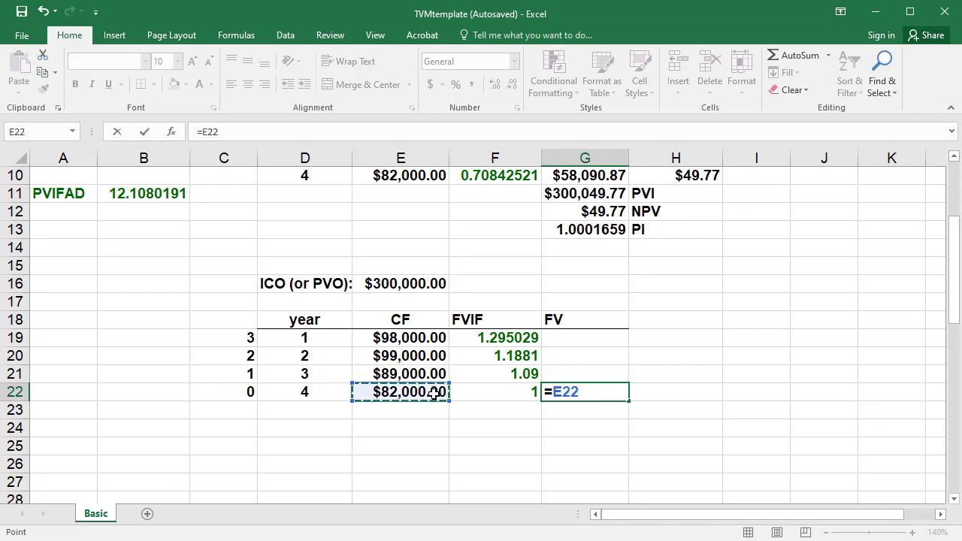
text(*)
click(477, 392)
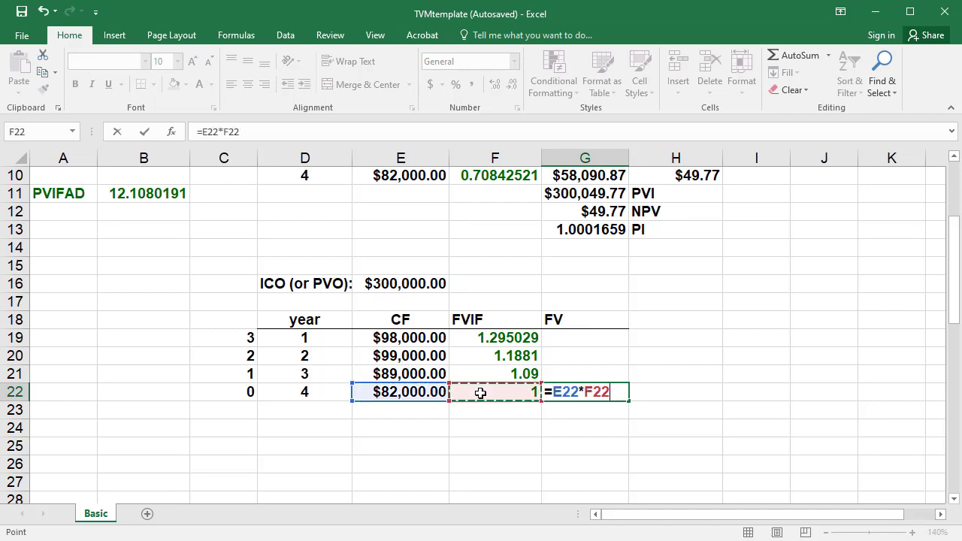
key(Return)
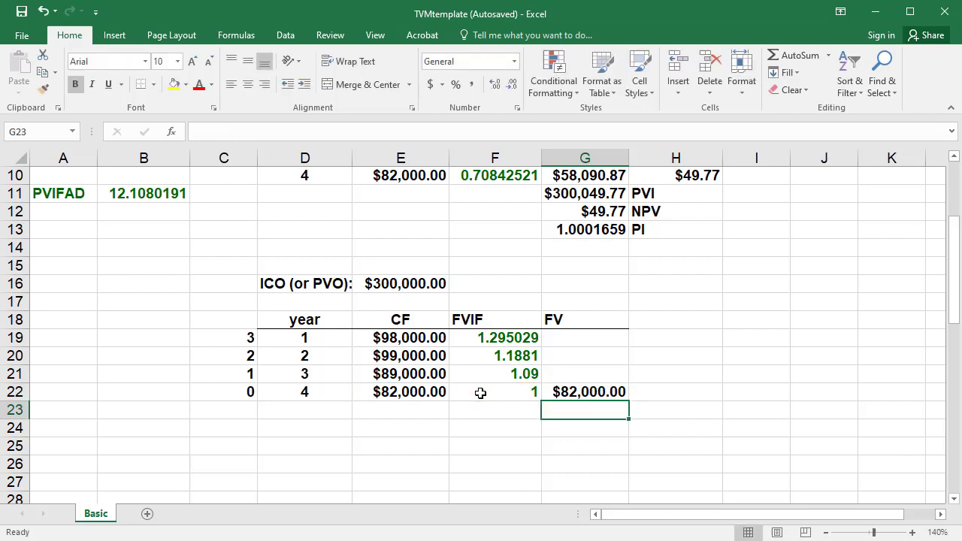
click(604, 392)
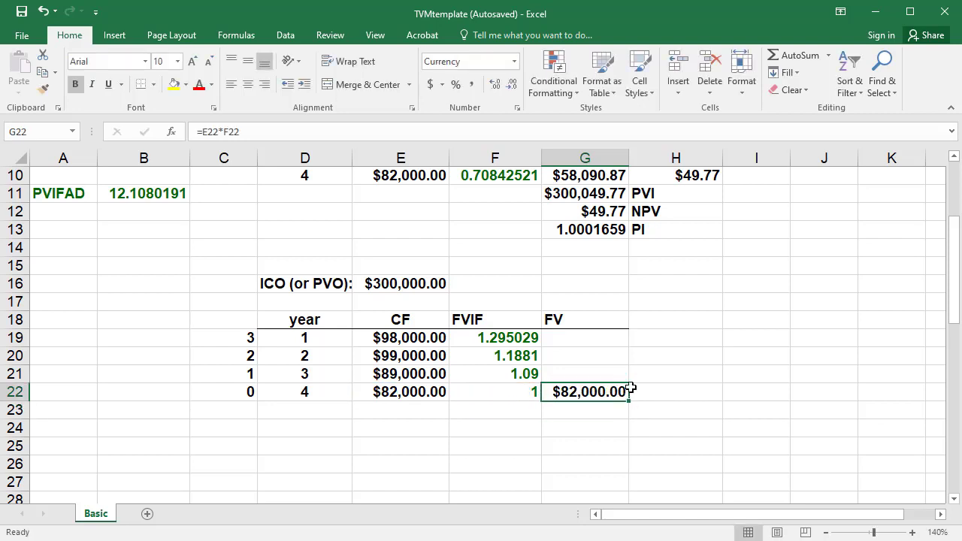
drag(630, 402, 627, 333)
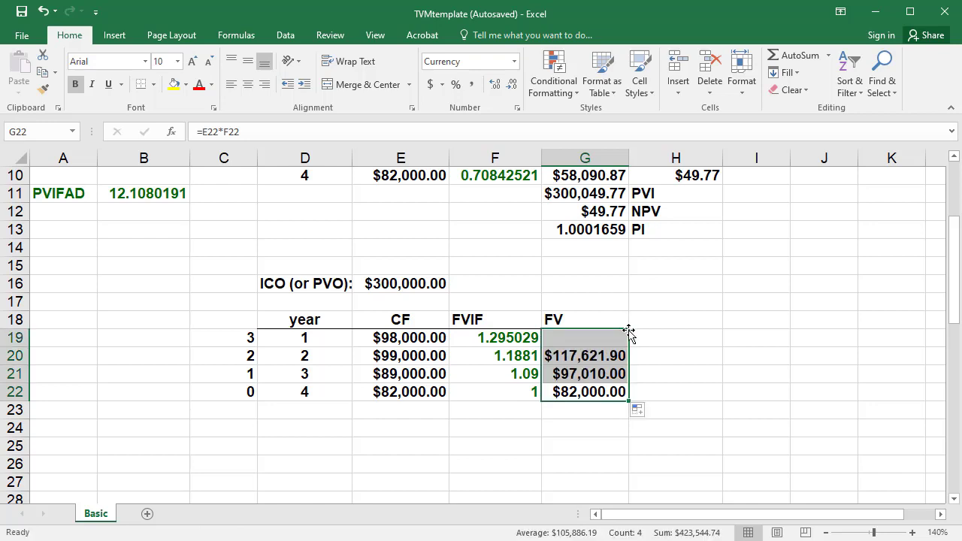
AutoSum the FV column into G23, totalling $423,544.74.
click(591, 413)
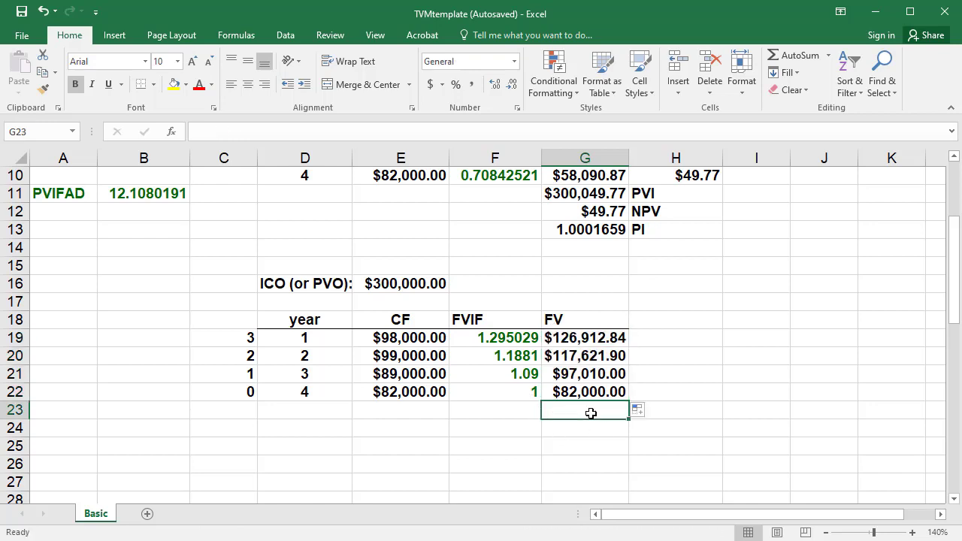
click(785, 60)
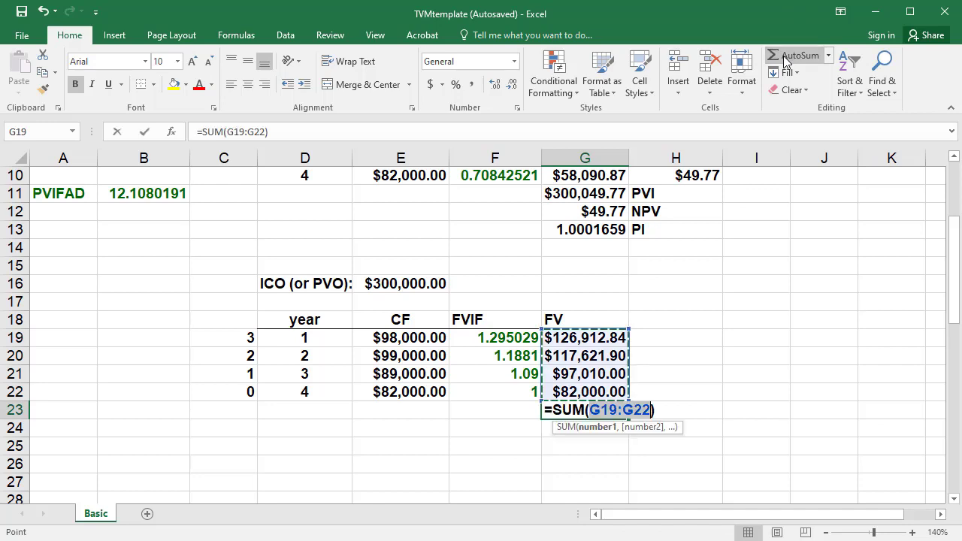
key(Return)
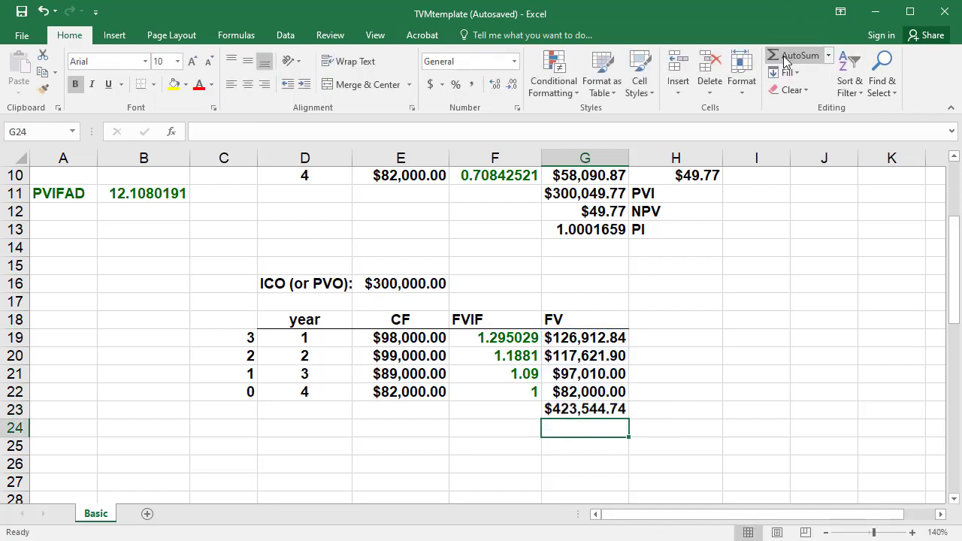
Add an FV label beside the FV total and a MIRR label in I21.
click(662, 411)
text(FVI)
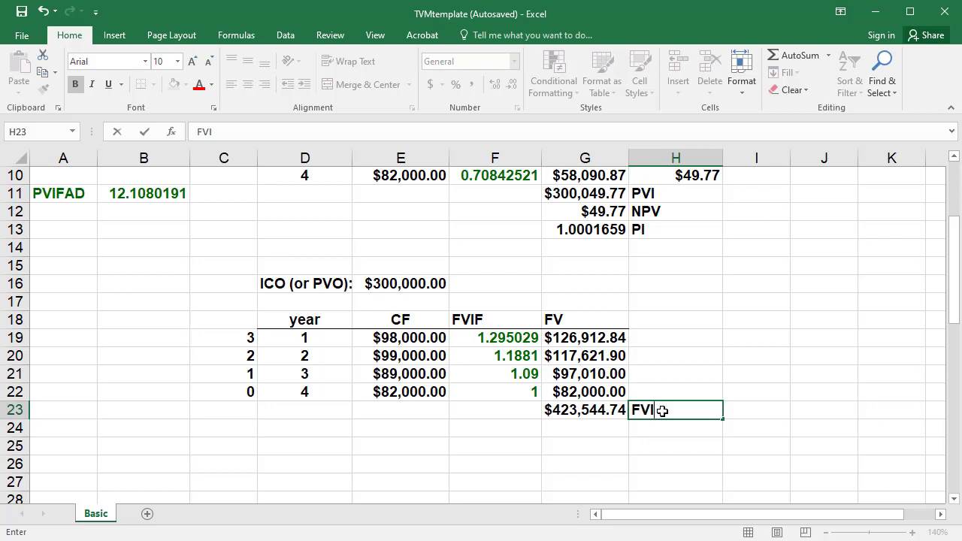
click(778, 370)
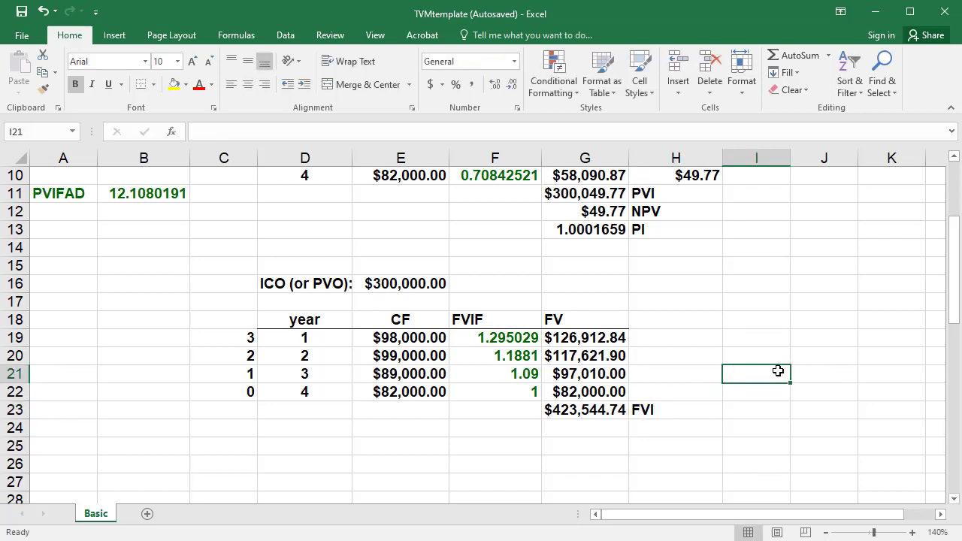
text(MIRR)
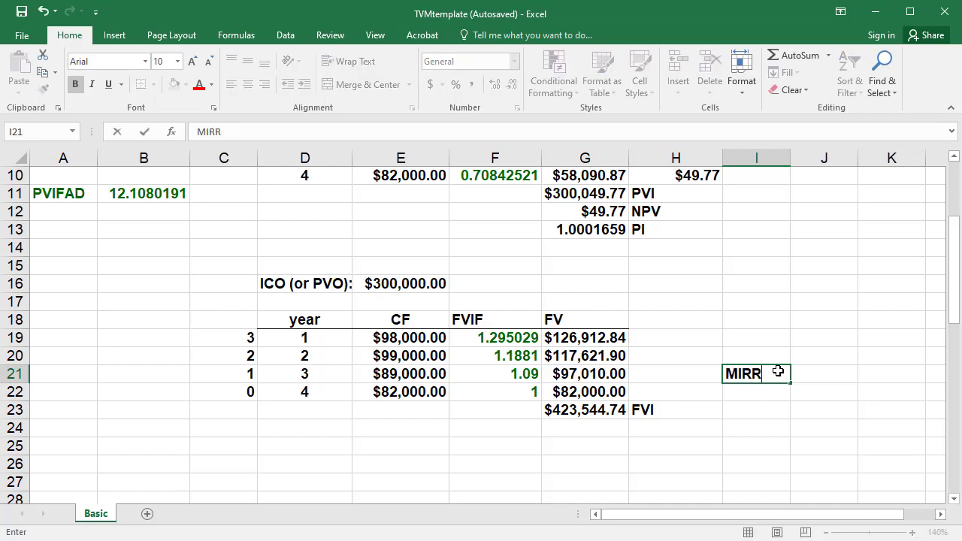
key(Return)
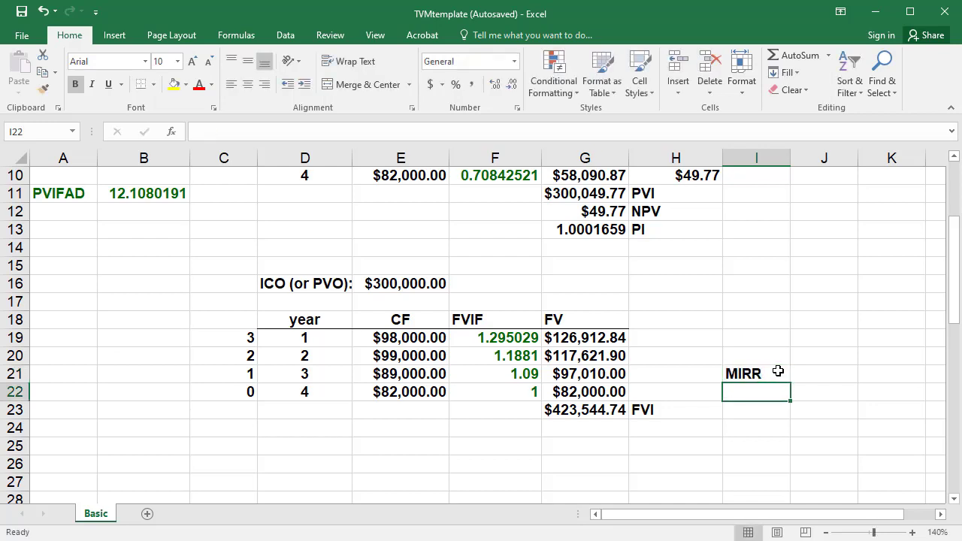
Enter =((G23/E16)^(1/4))-1 in I22, giving MIRR 0.09005.
text(=)
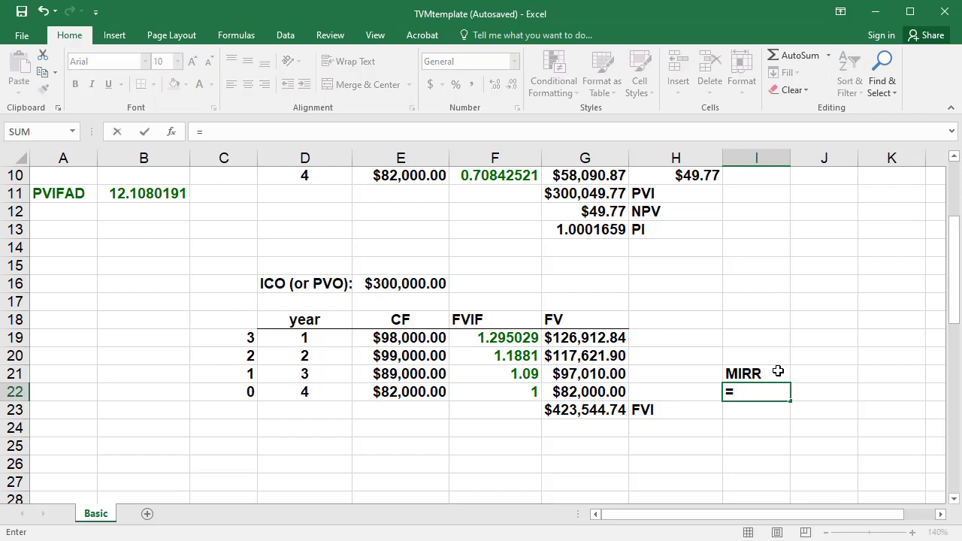
text(()
click(604, 411)
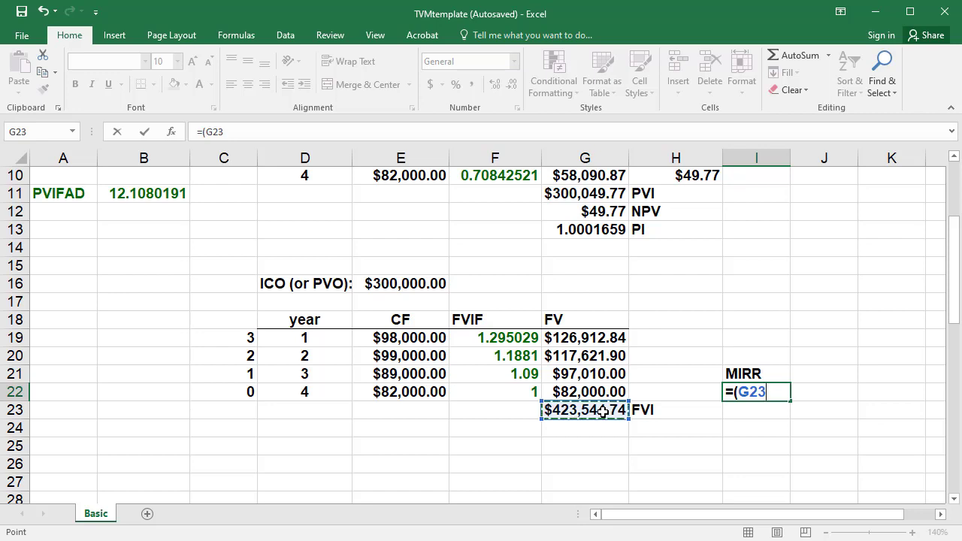
text(/)
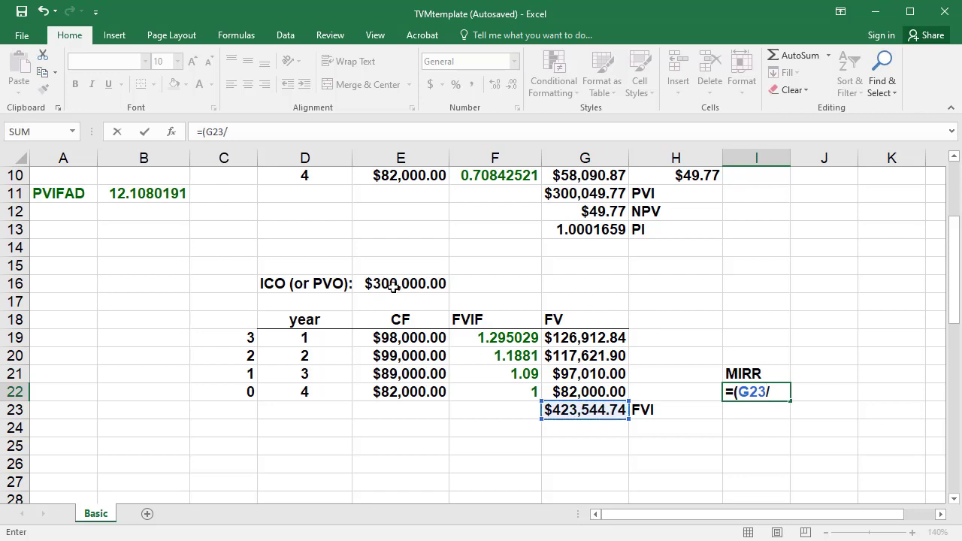
click(394, 285)
text())
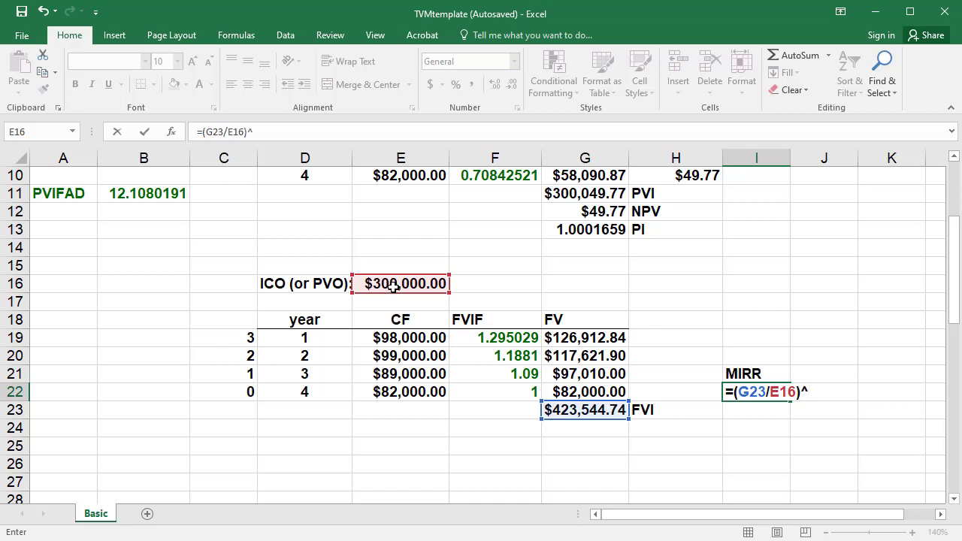
text(^(1/4)))
click(735, 392)
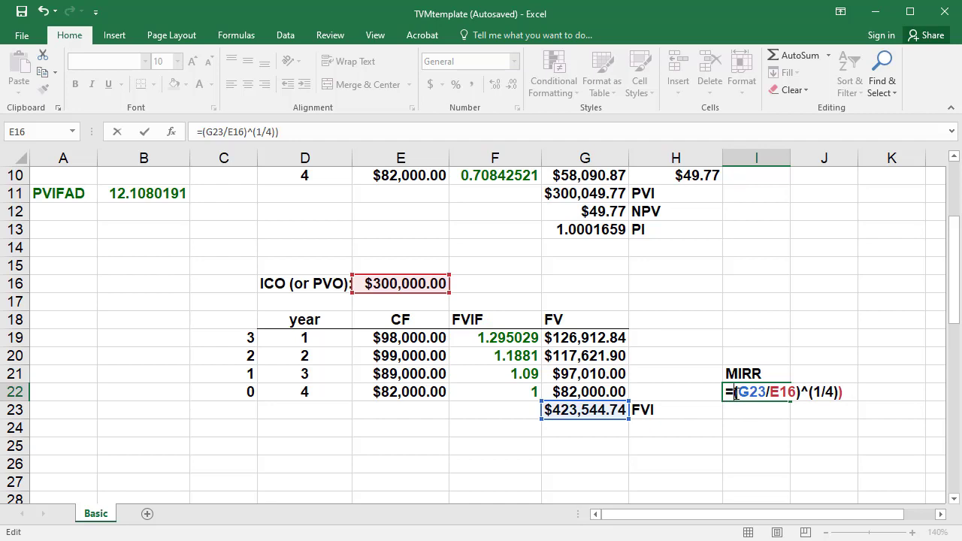
text(()
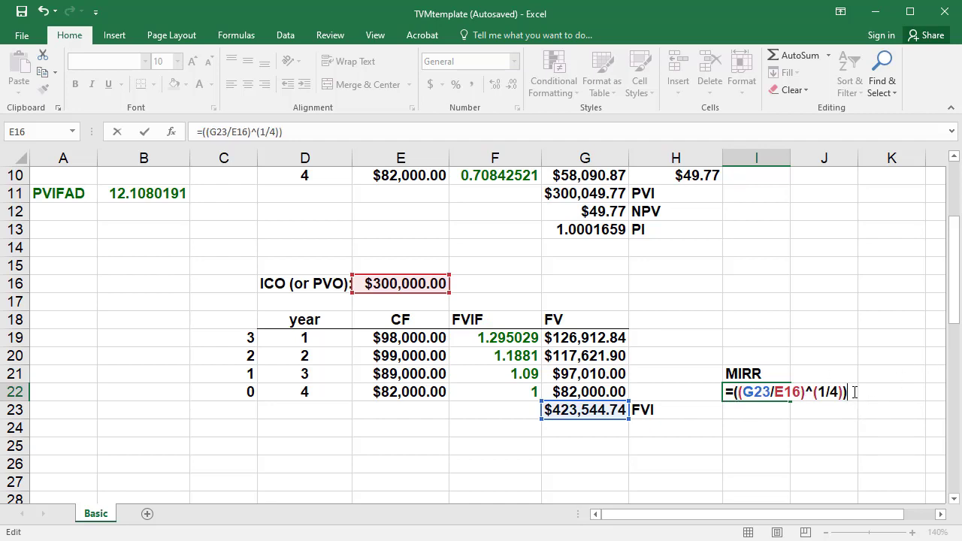
text(-1)
key(Return)
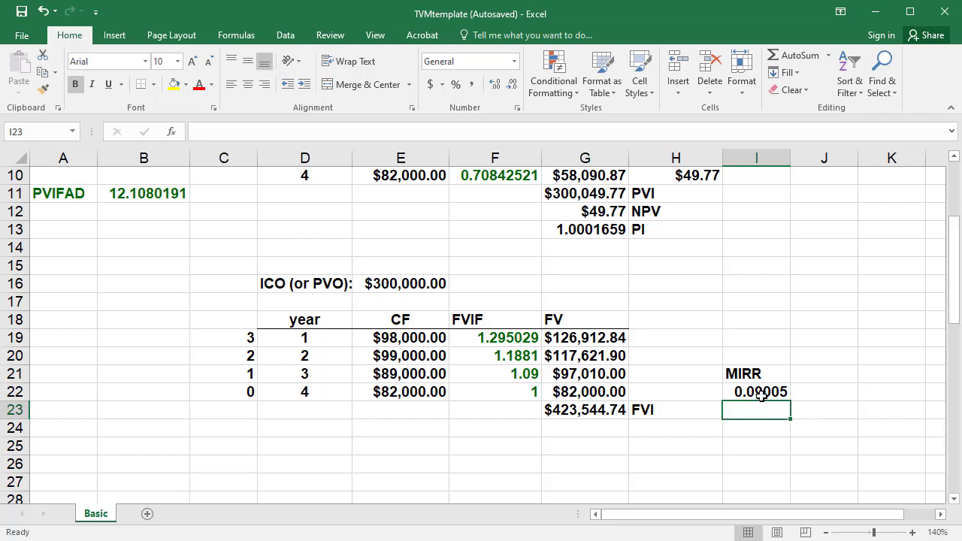
click(764, 390)
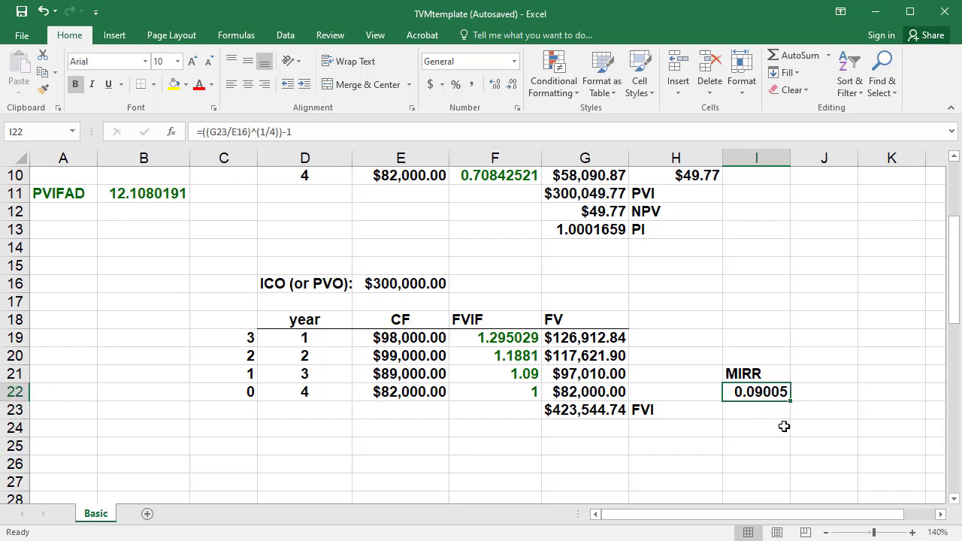
scroll(784, 426, down, 2)
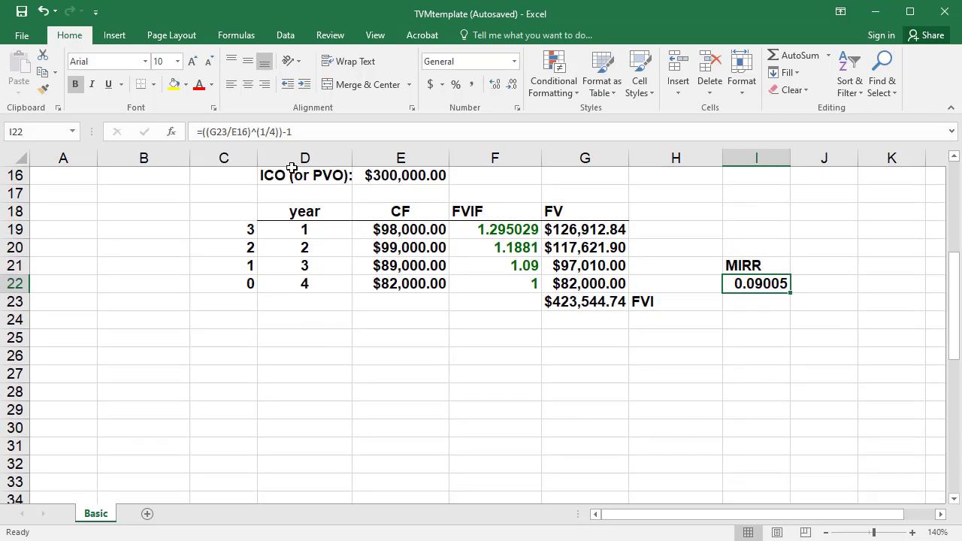
Copy the ICO and cash flow table D16:E22 and paste it at D27.
drag(292, 172, 382, 285)
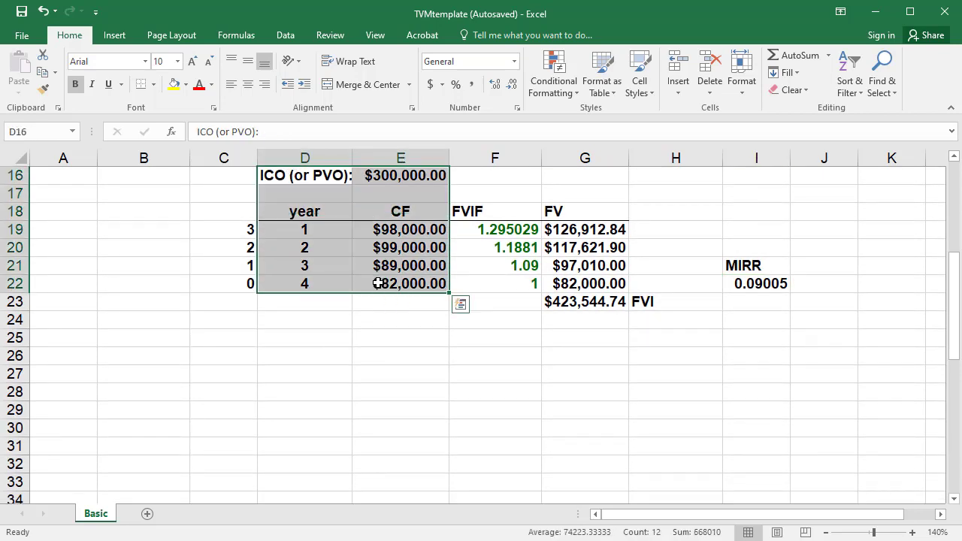
right_click(382, 286)
click(414, 311)
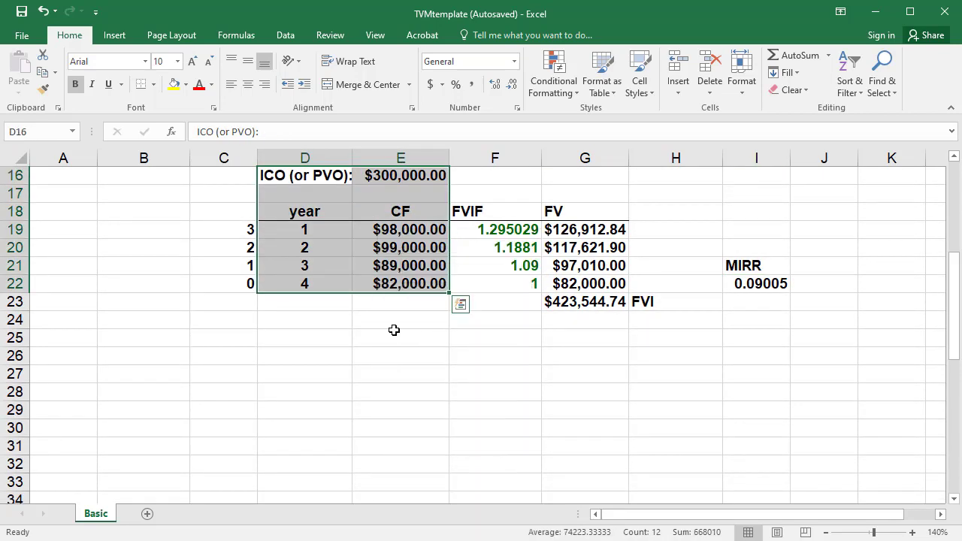
click(322, 375)
right_click(323, 375)
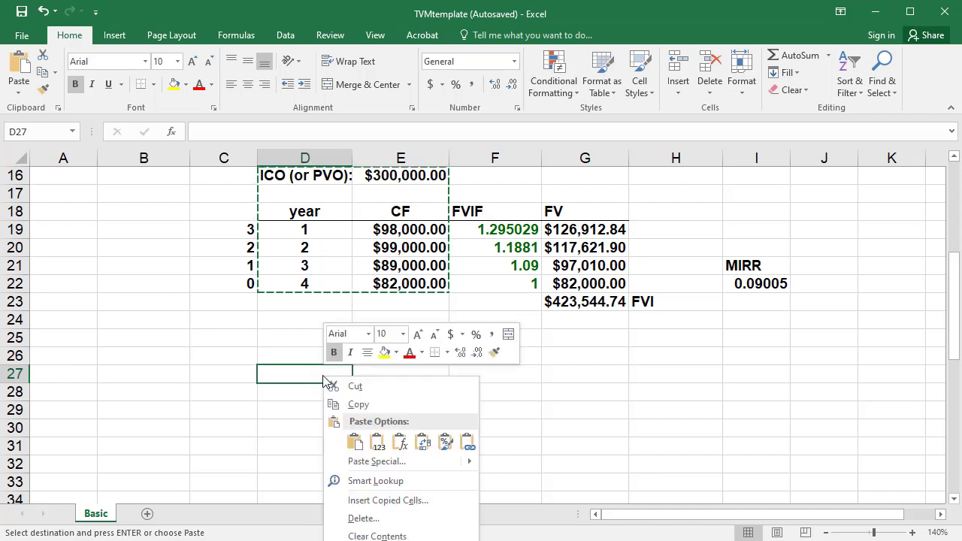
click(350, 437)
Add the heading CCF in F29.
click(533, 416)
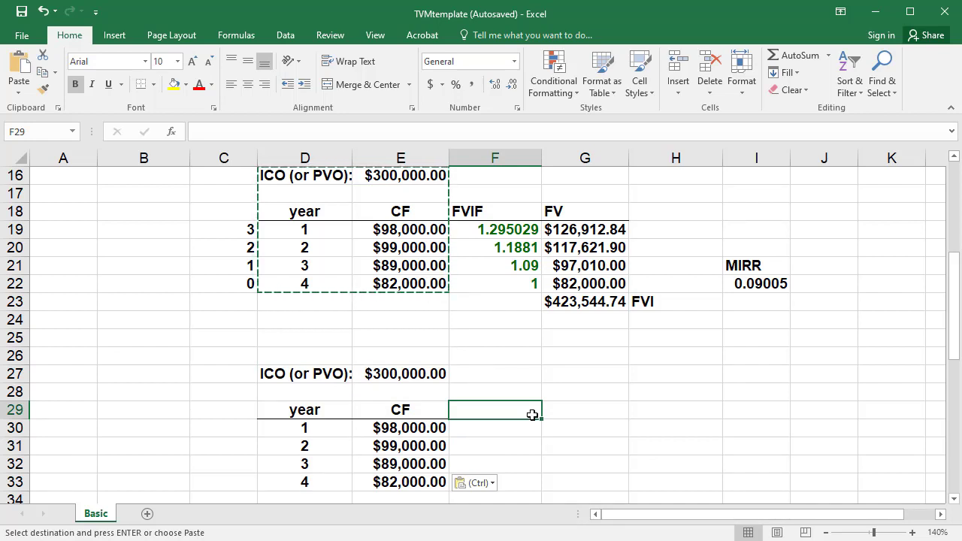
text(CCF)
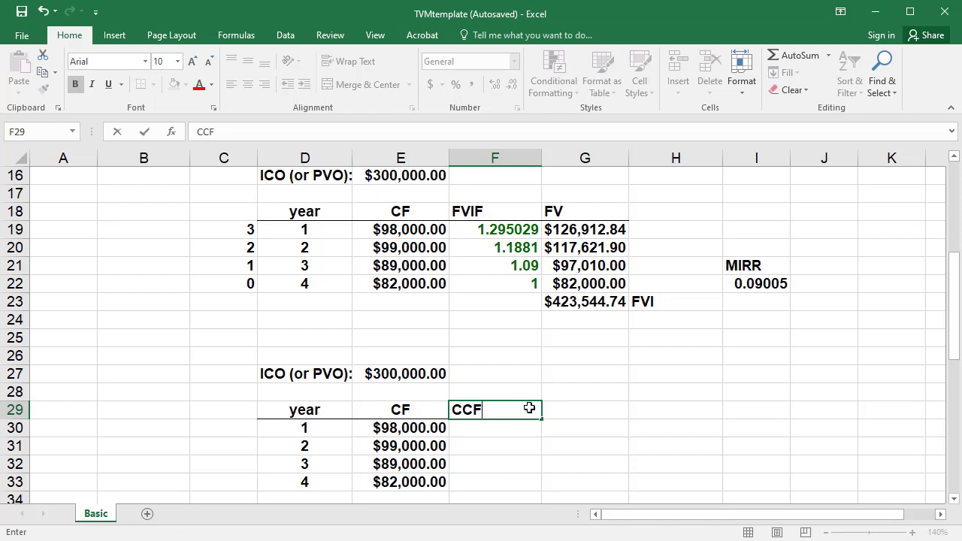
key(Tab)
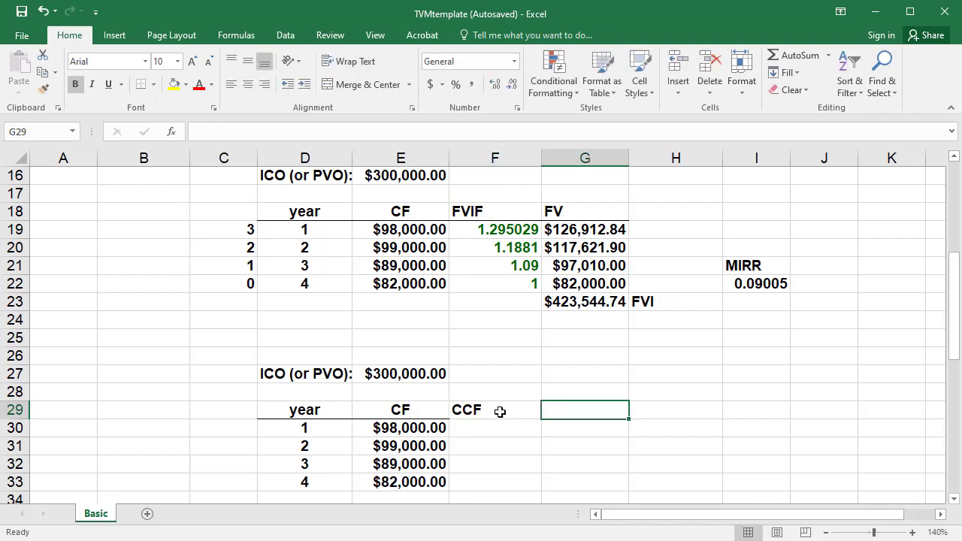
Enter =-E27+E30 in F30 for a first cumulative cash flow of -$202,000.
click(500, 412)
click(492, 428)
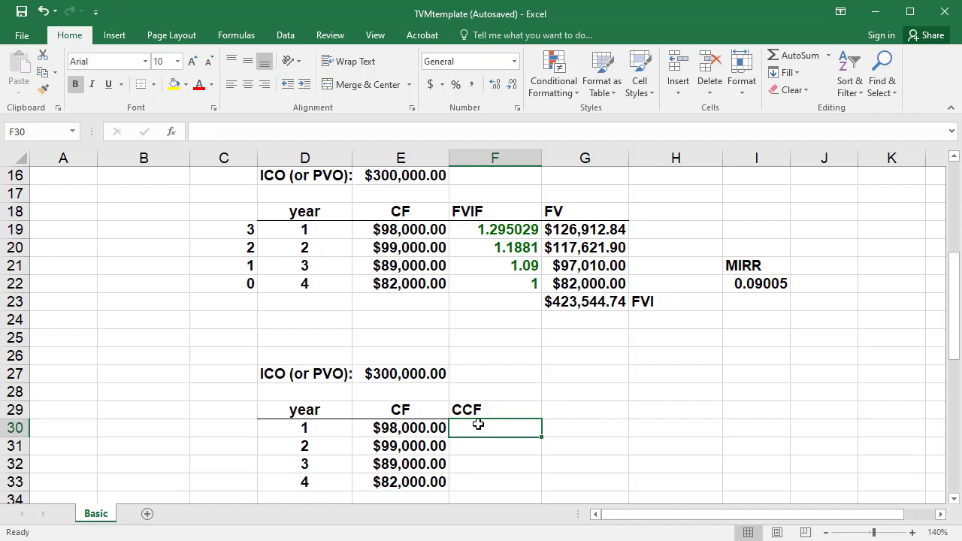
text(=)
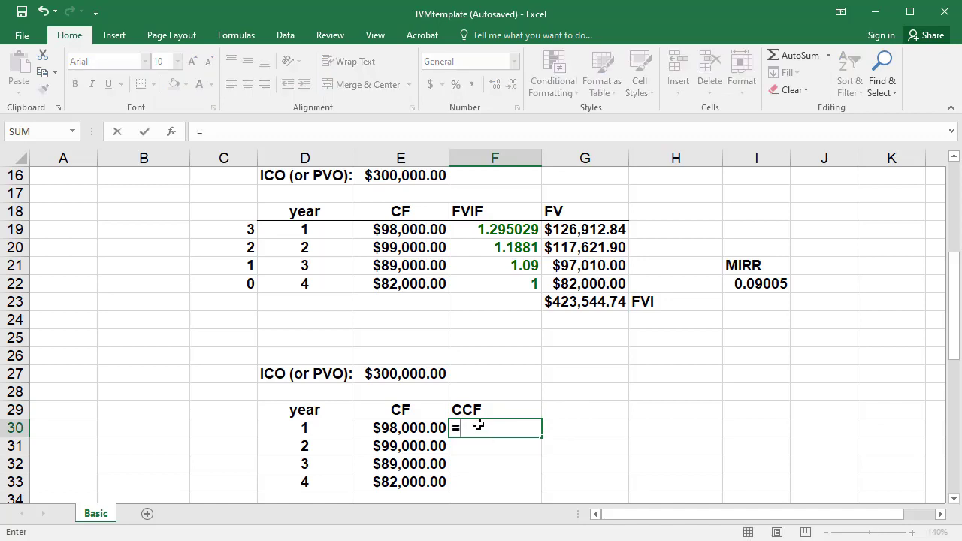
text(-)
click(403, 373)
text(+)
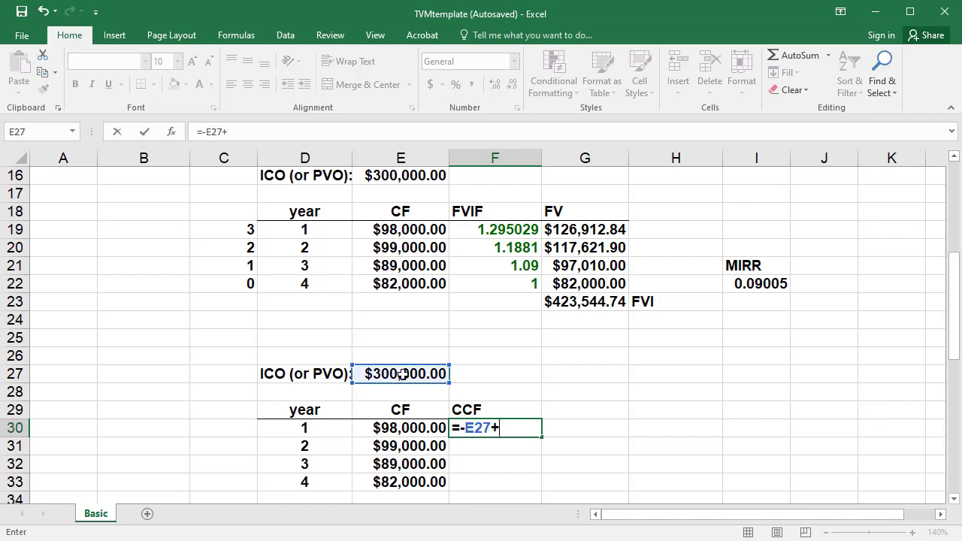
click(399, 428)
key(Return)
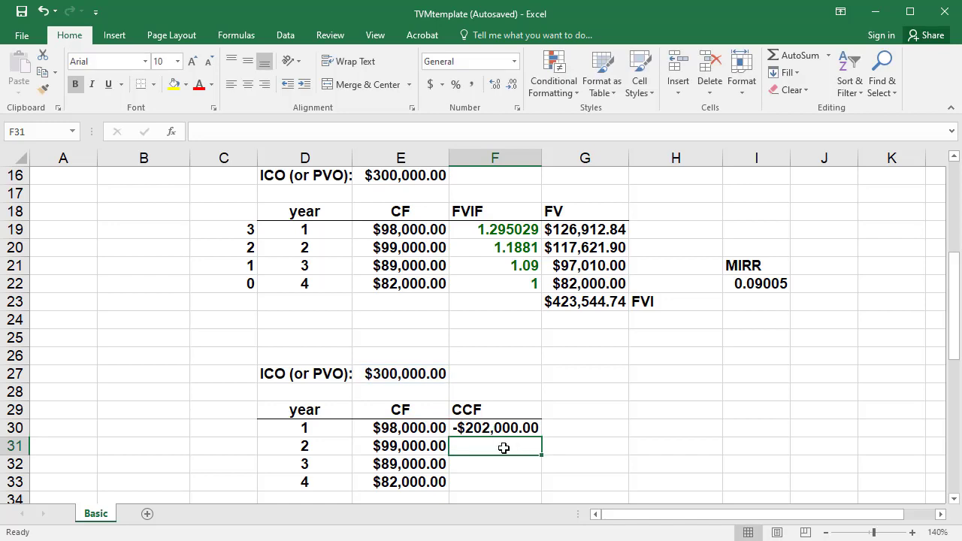
Enter =F30+E31 in F31 and fill it down to F33, ending at $68,000.
text(=)
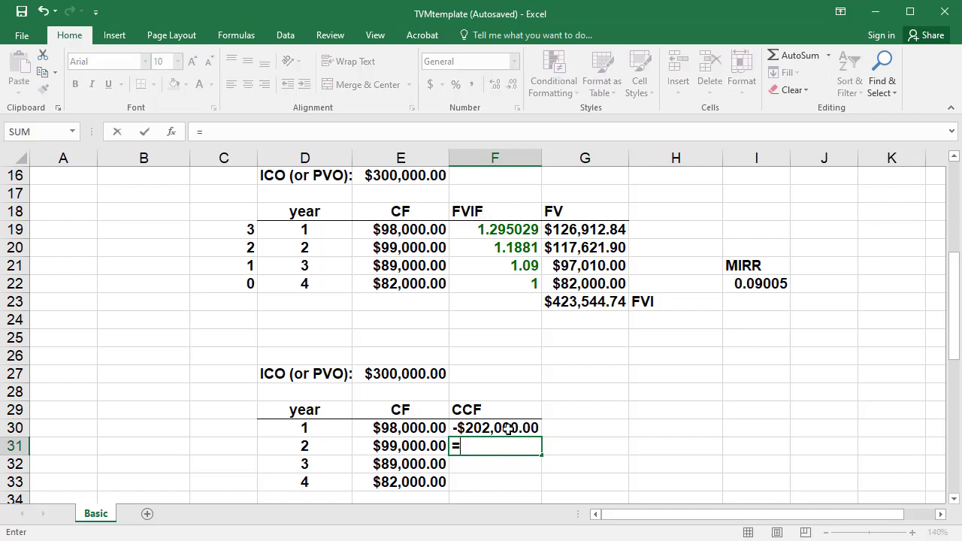
click(508, 429)
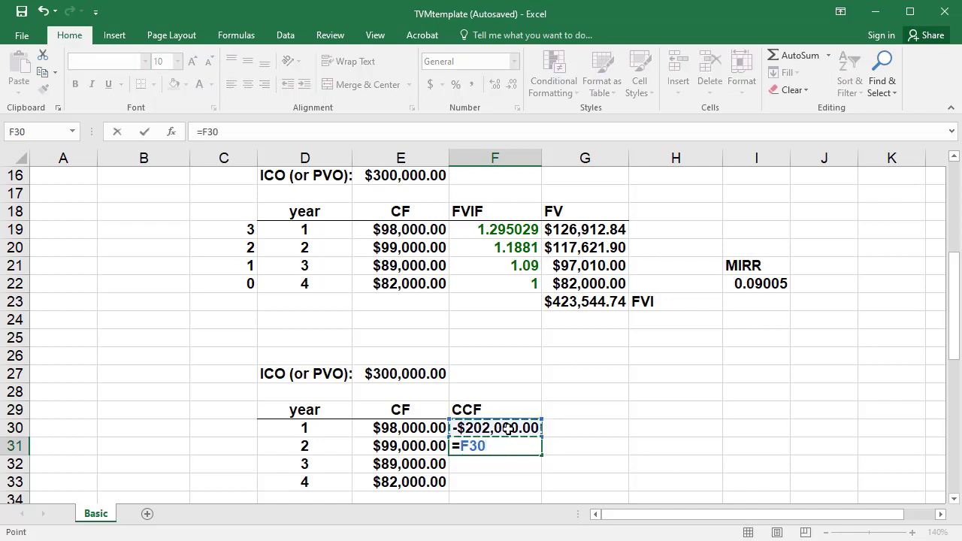
text(+)
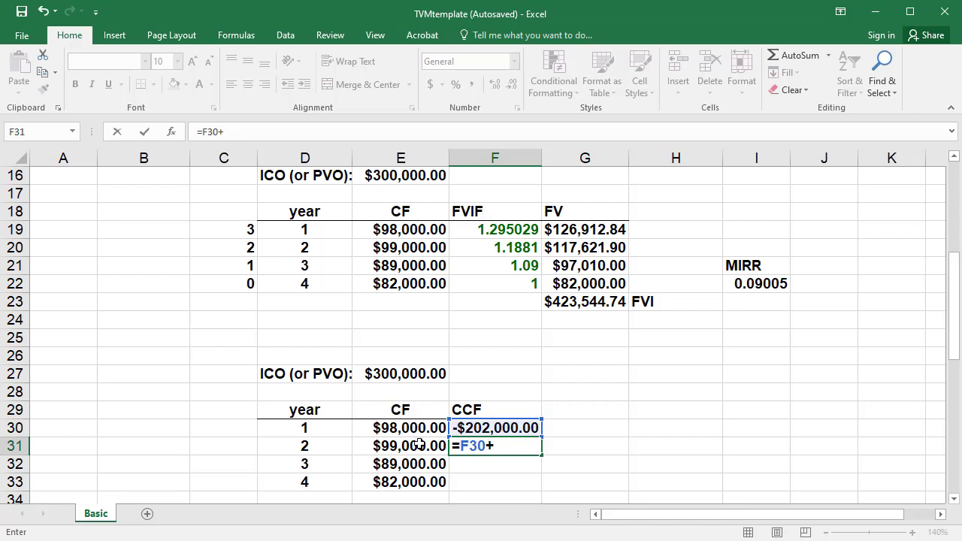
click(418, 447)
key(Return)
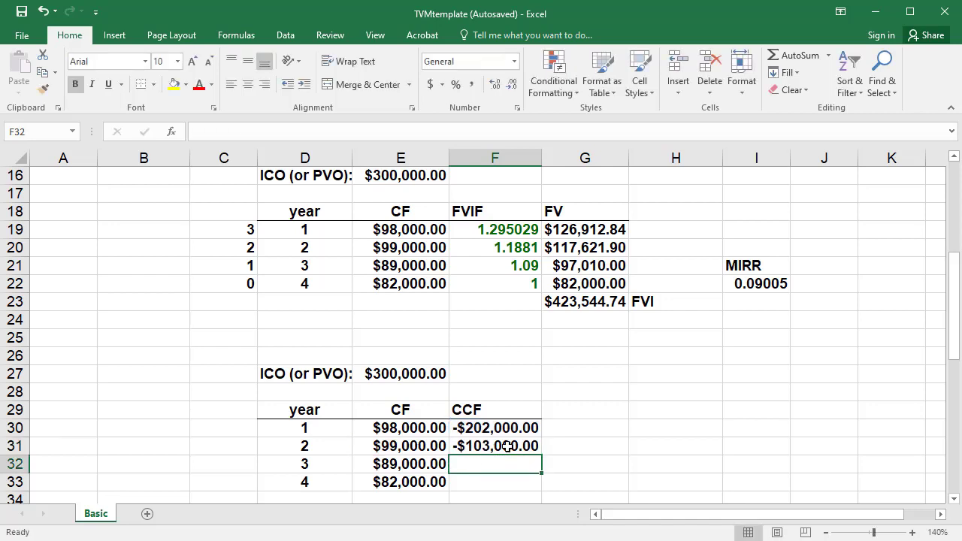
click(528, 446)
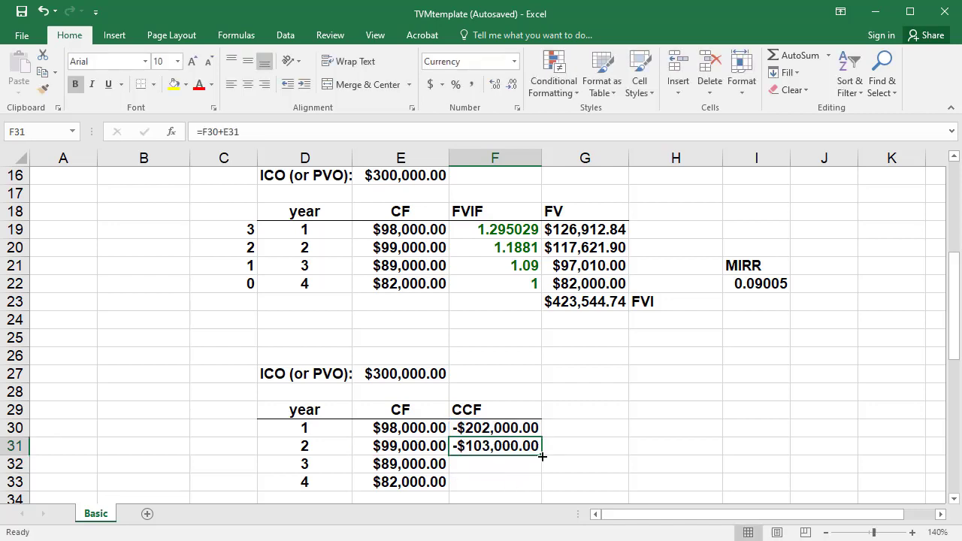
drag(541, 454, 543, 492)
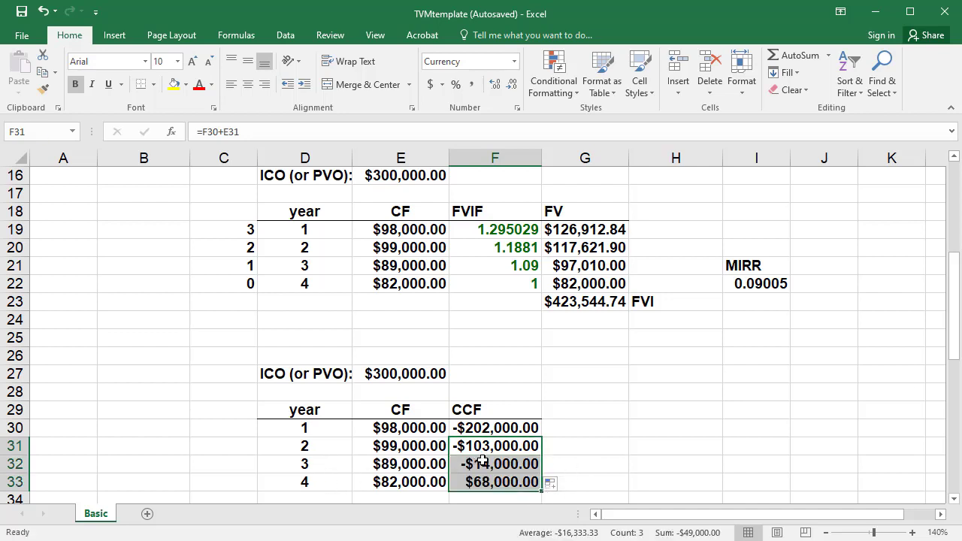
Add the label PB in I31.
click(752, 445)
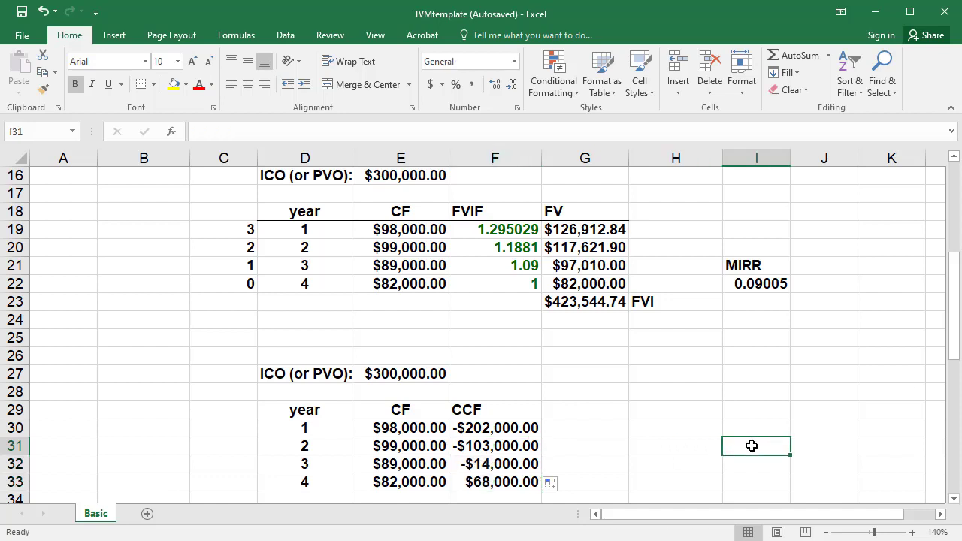
text(PB)
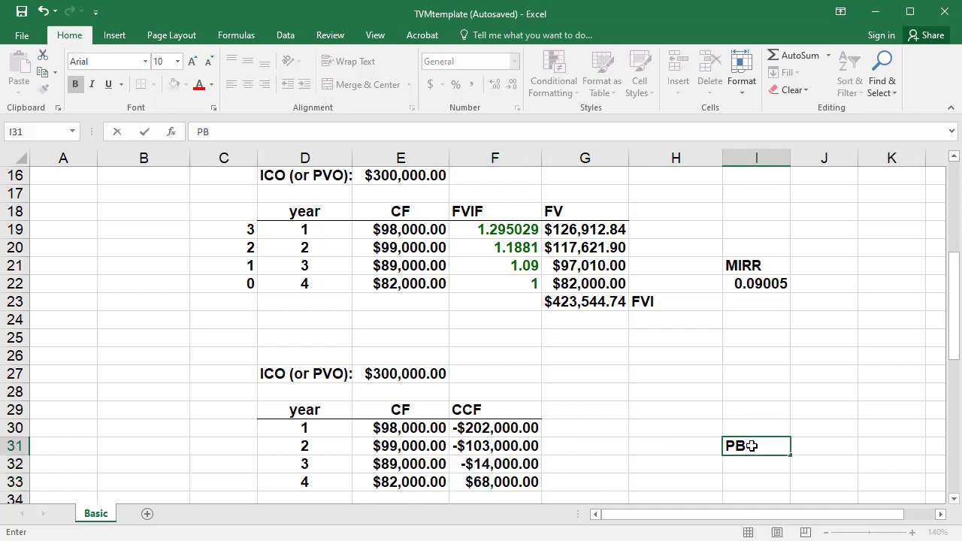
key(Return)
Enter the payback formula =3+(-F32/E33) in I32.
text(=)
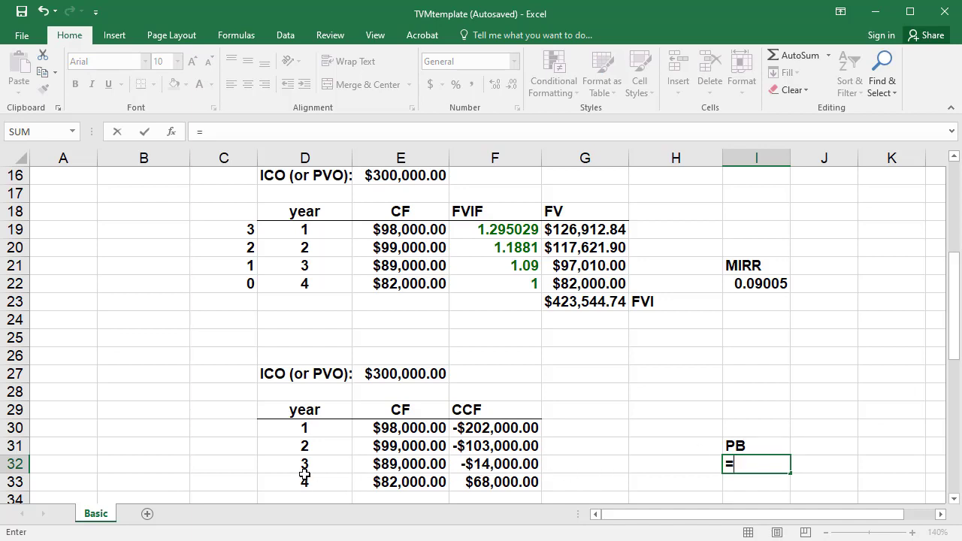
text(3+()
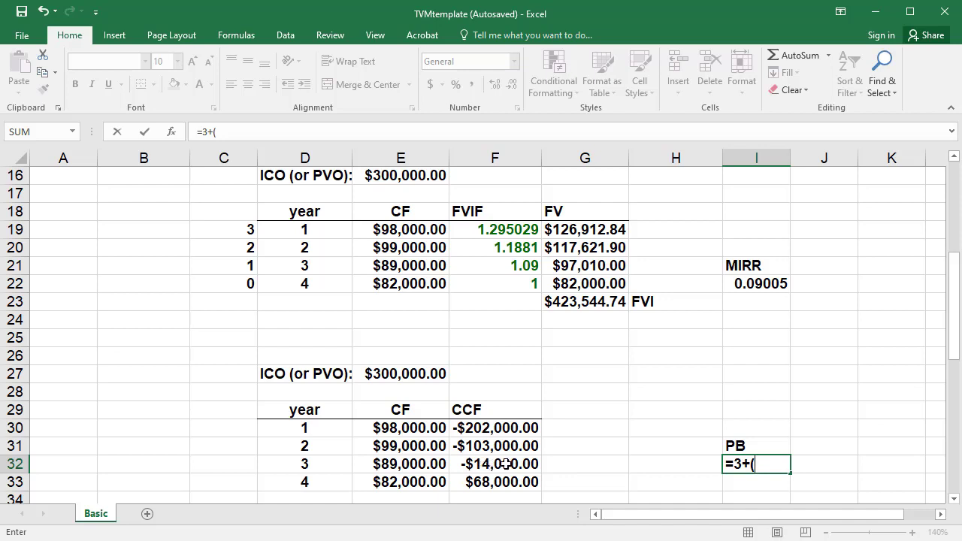
text(-)
click(504, 464)
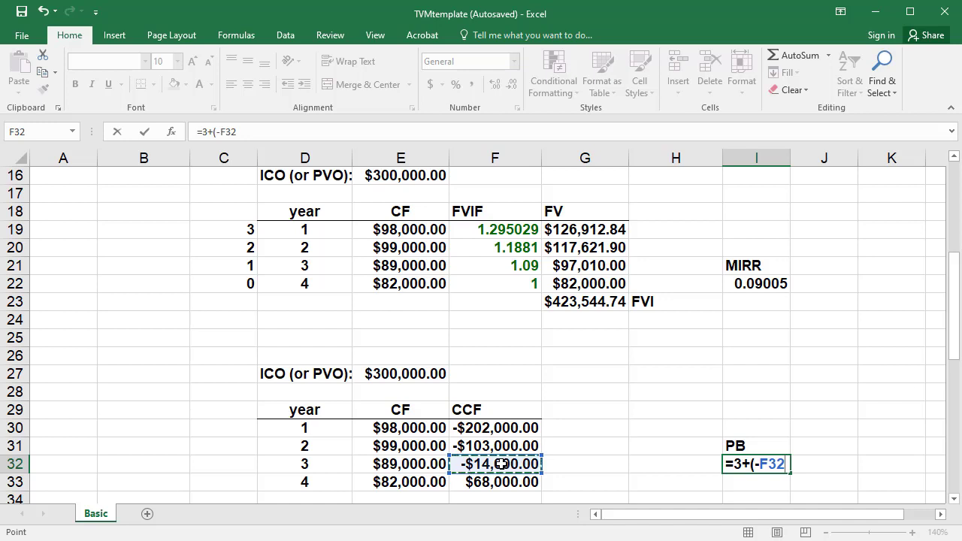
text(/)
click(407, 482)
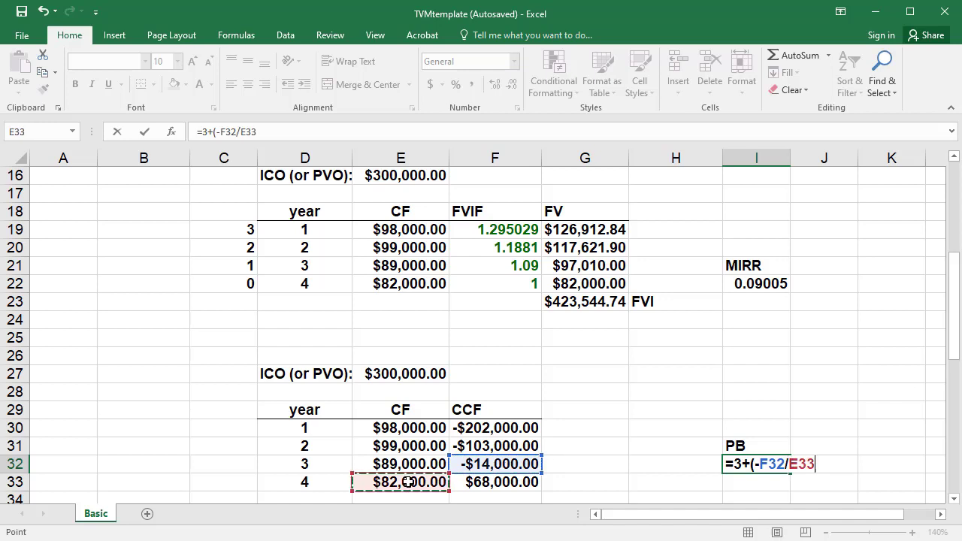
text())
key(Return)
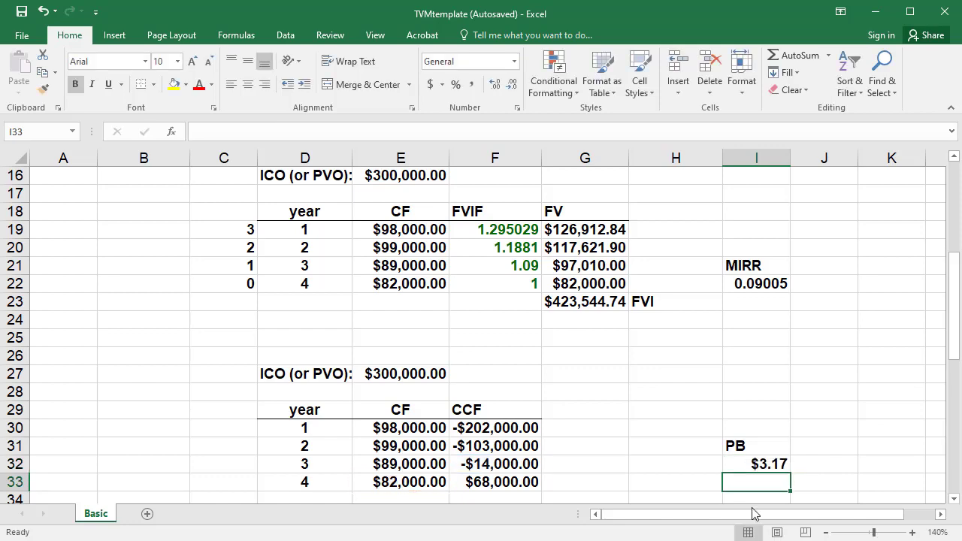
Change I32's number format from currency to General so it reads 3.17073.
click(776, 464)
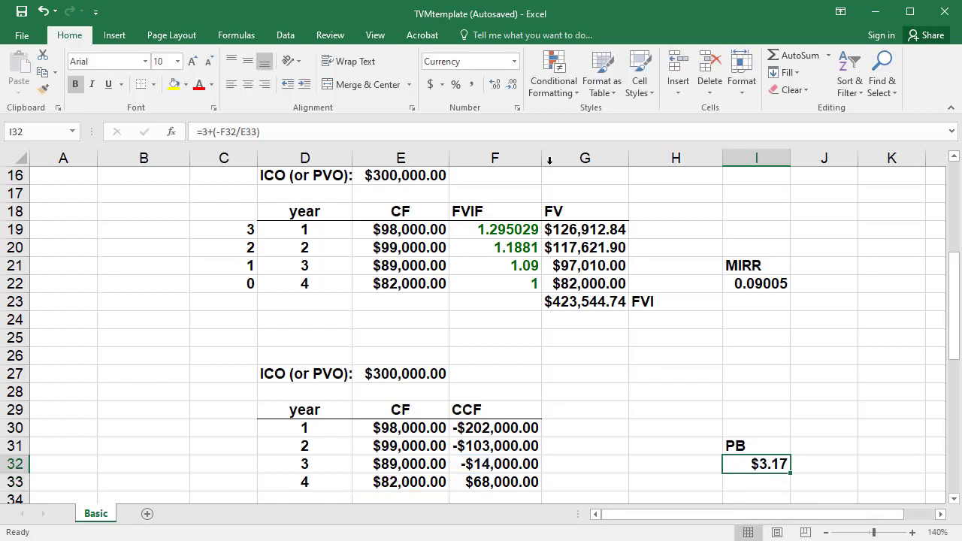
click(517, 108)
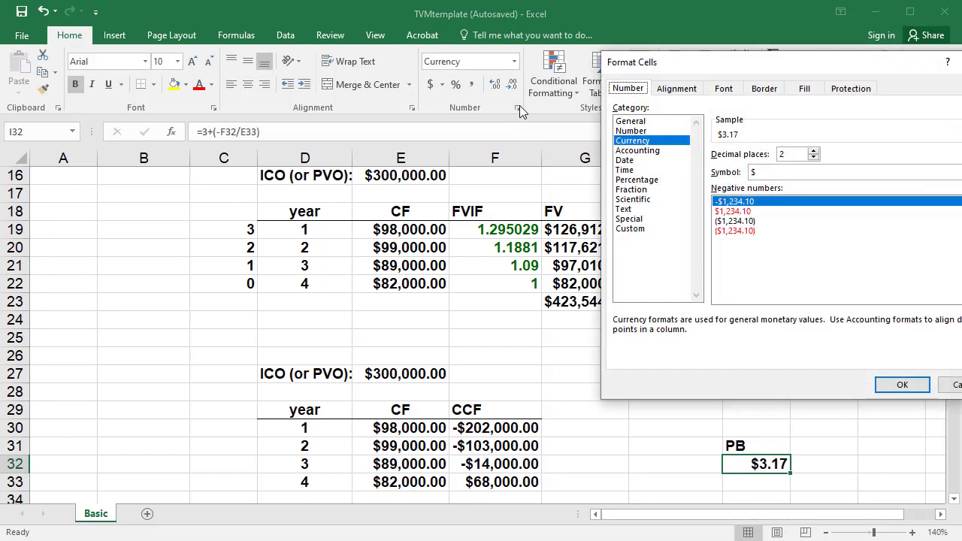
click(631, 121)
click(905, 385)
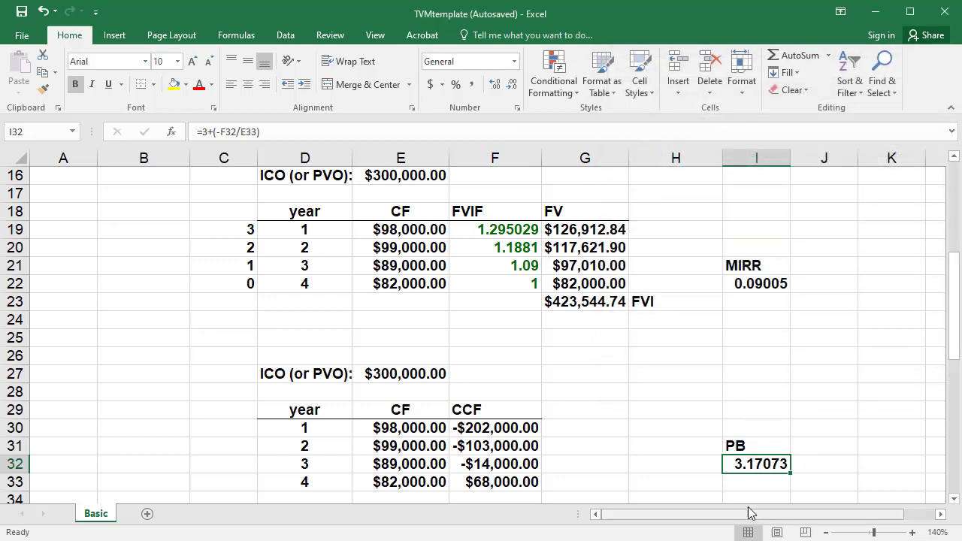
click(743, 478)
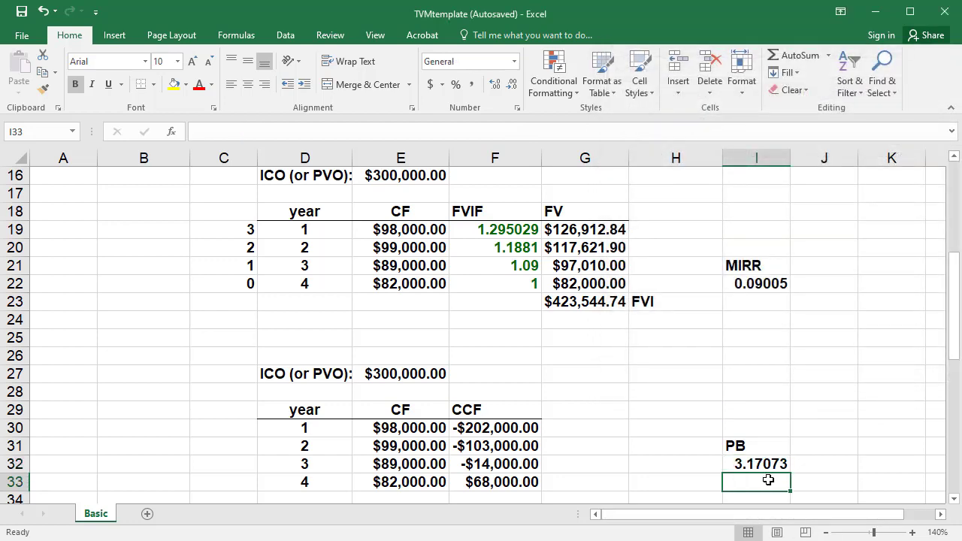